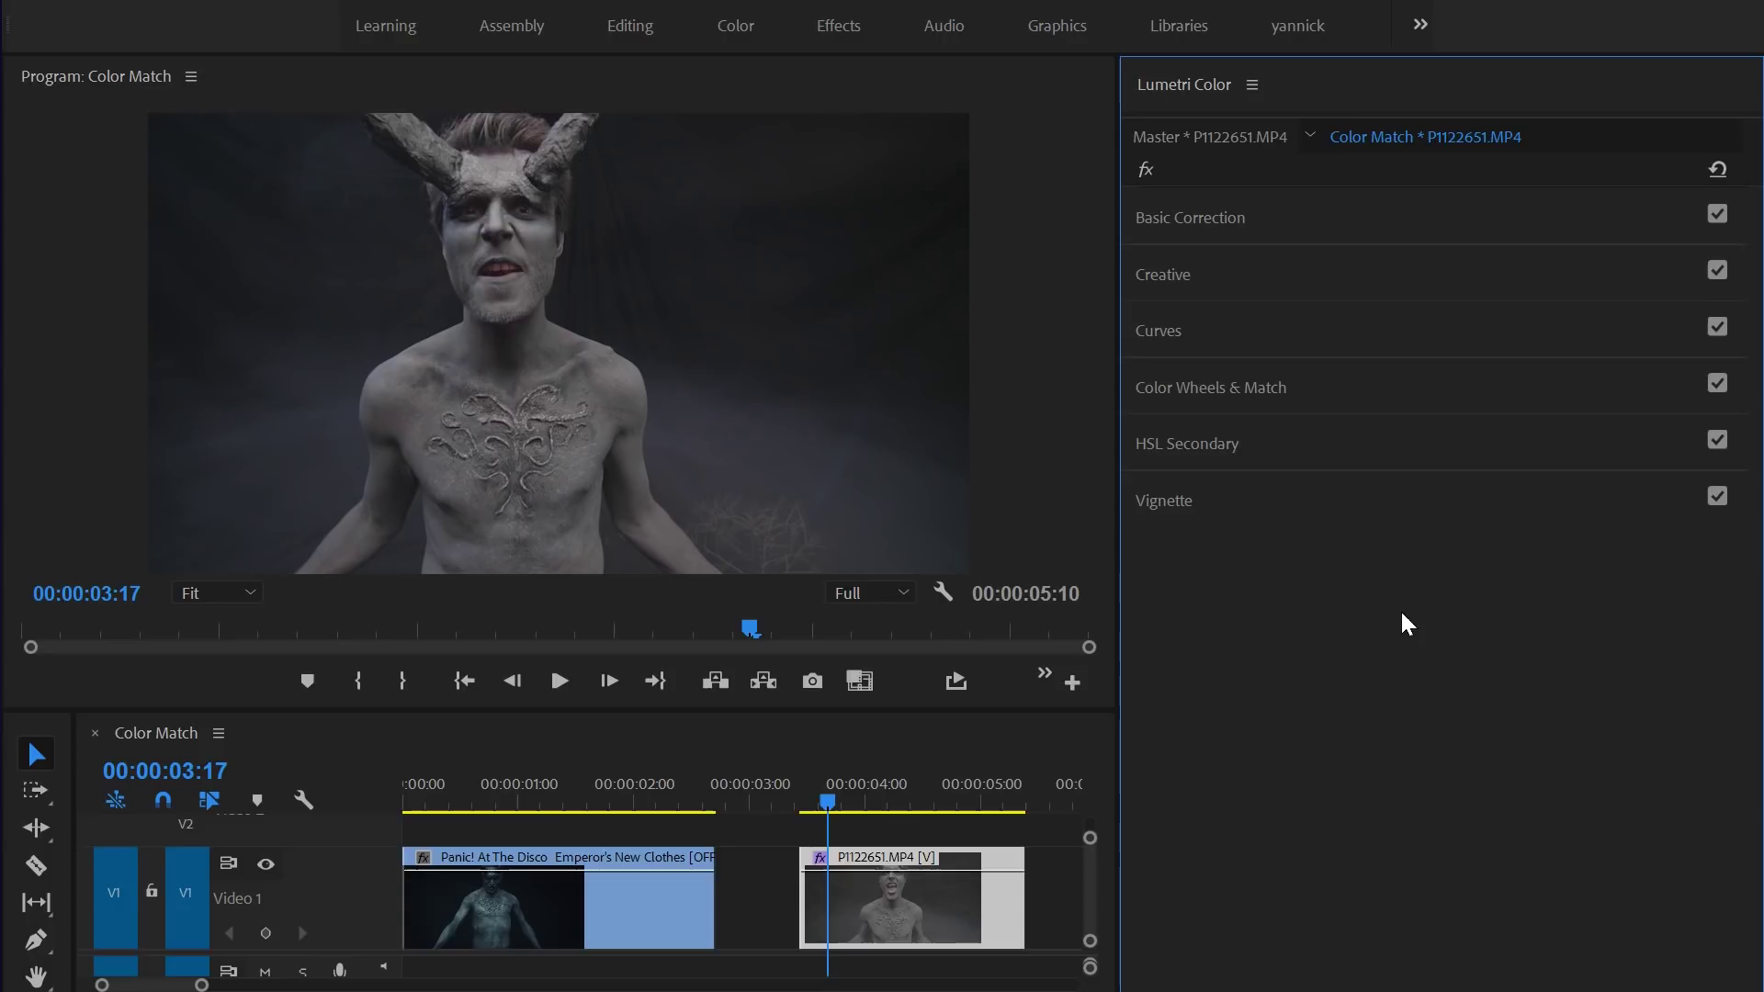
Step: Apply a Color Match with Face Detection to the P1122651.MP4 clip, using Comparison View with the reference shot
left_click(1248, 388)
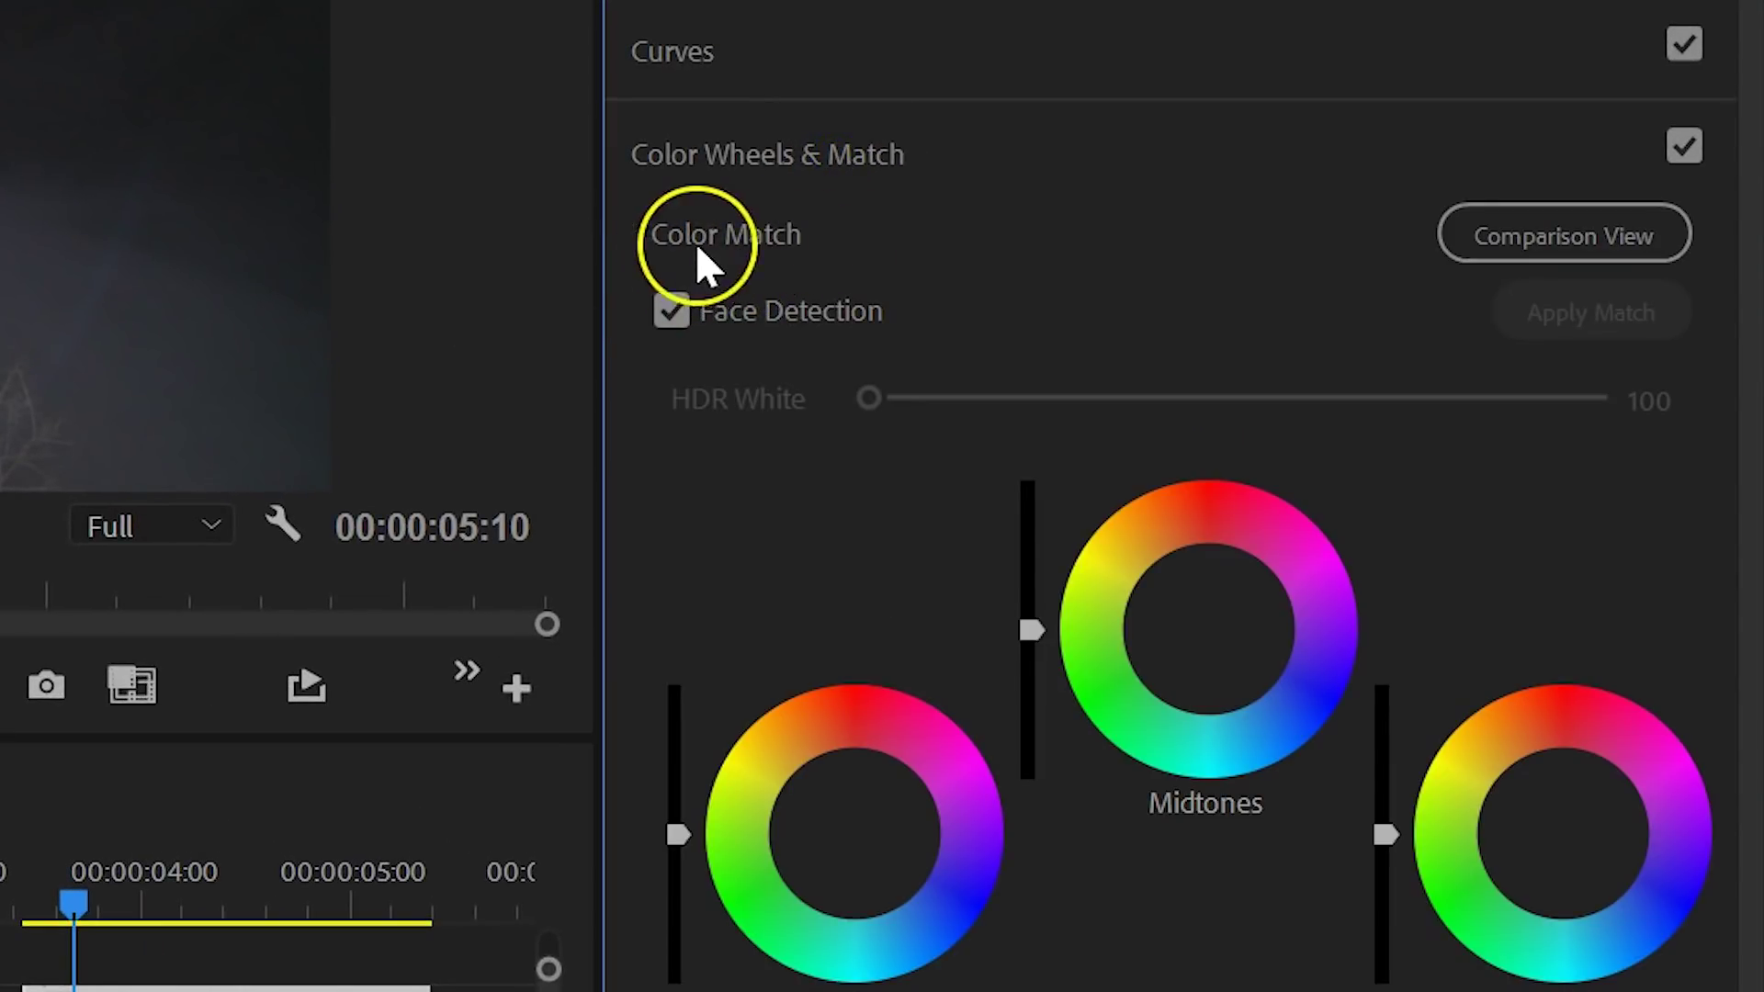
left_click(1496, 234)
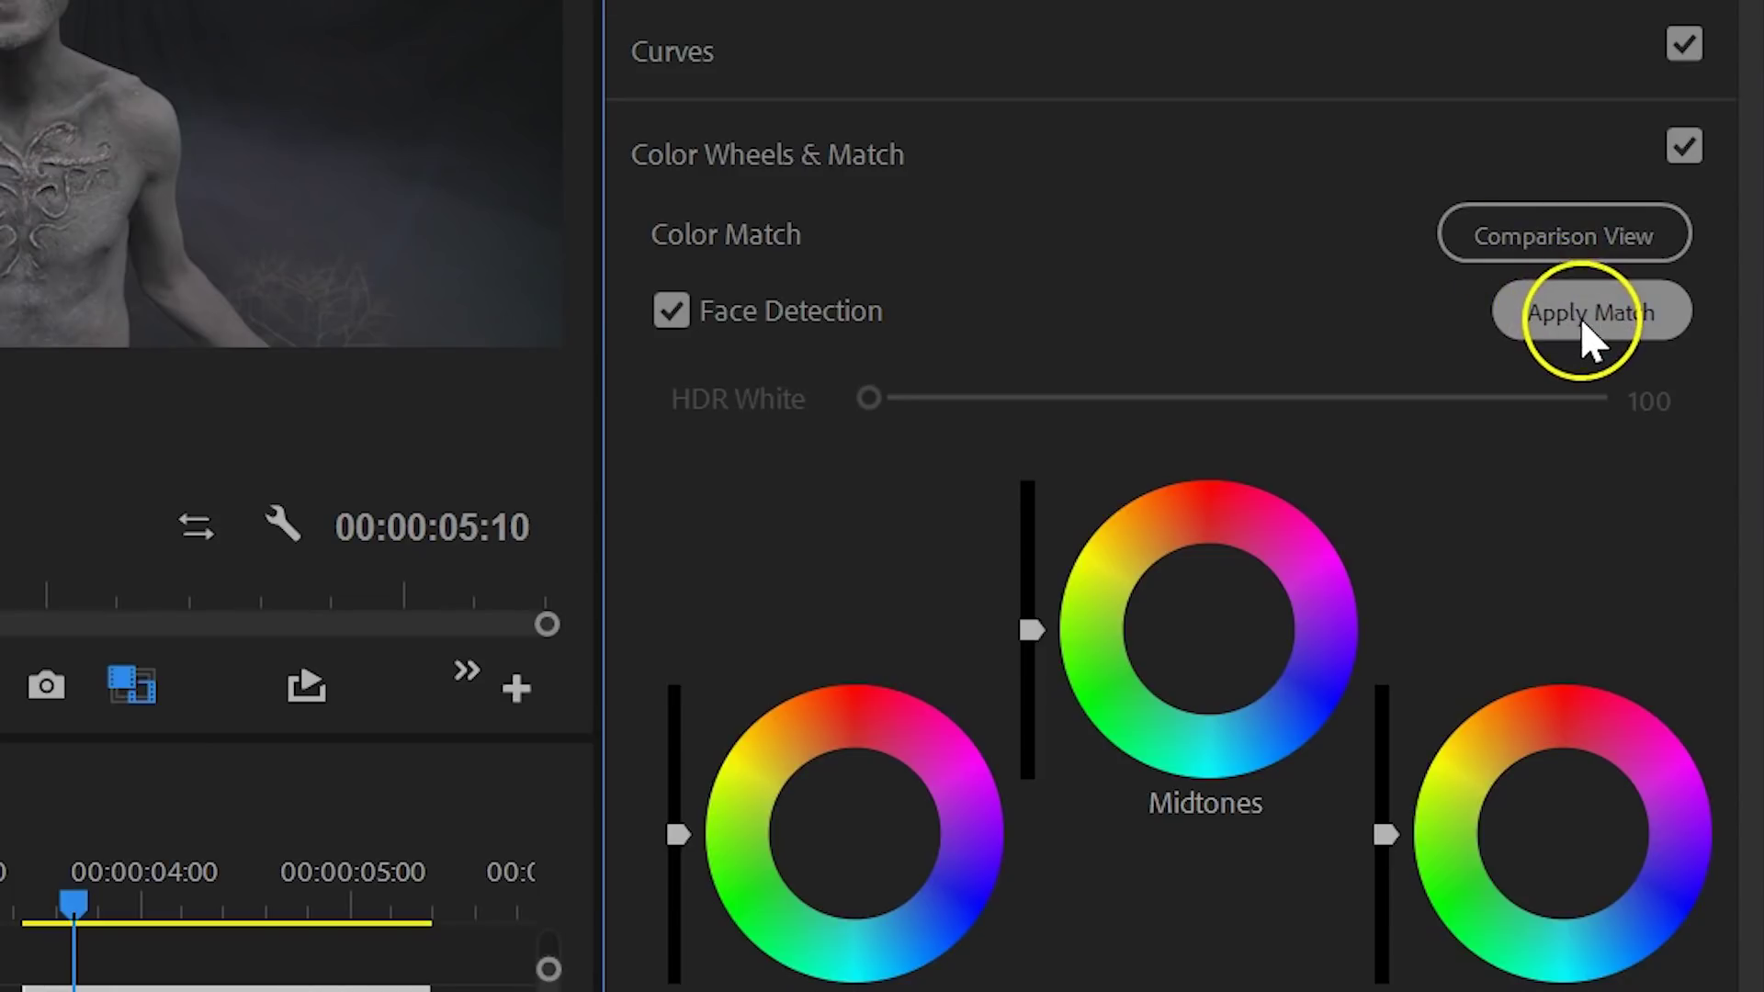
left_click(1583, 317)
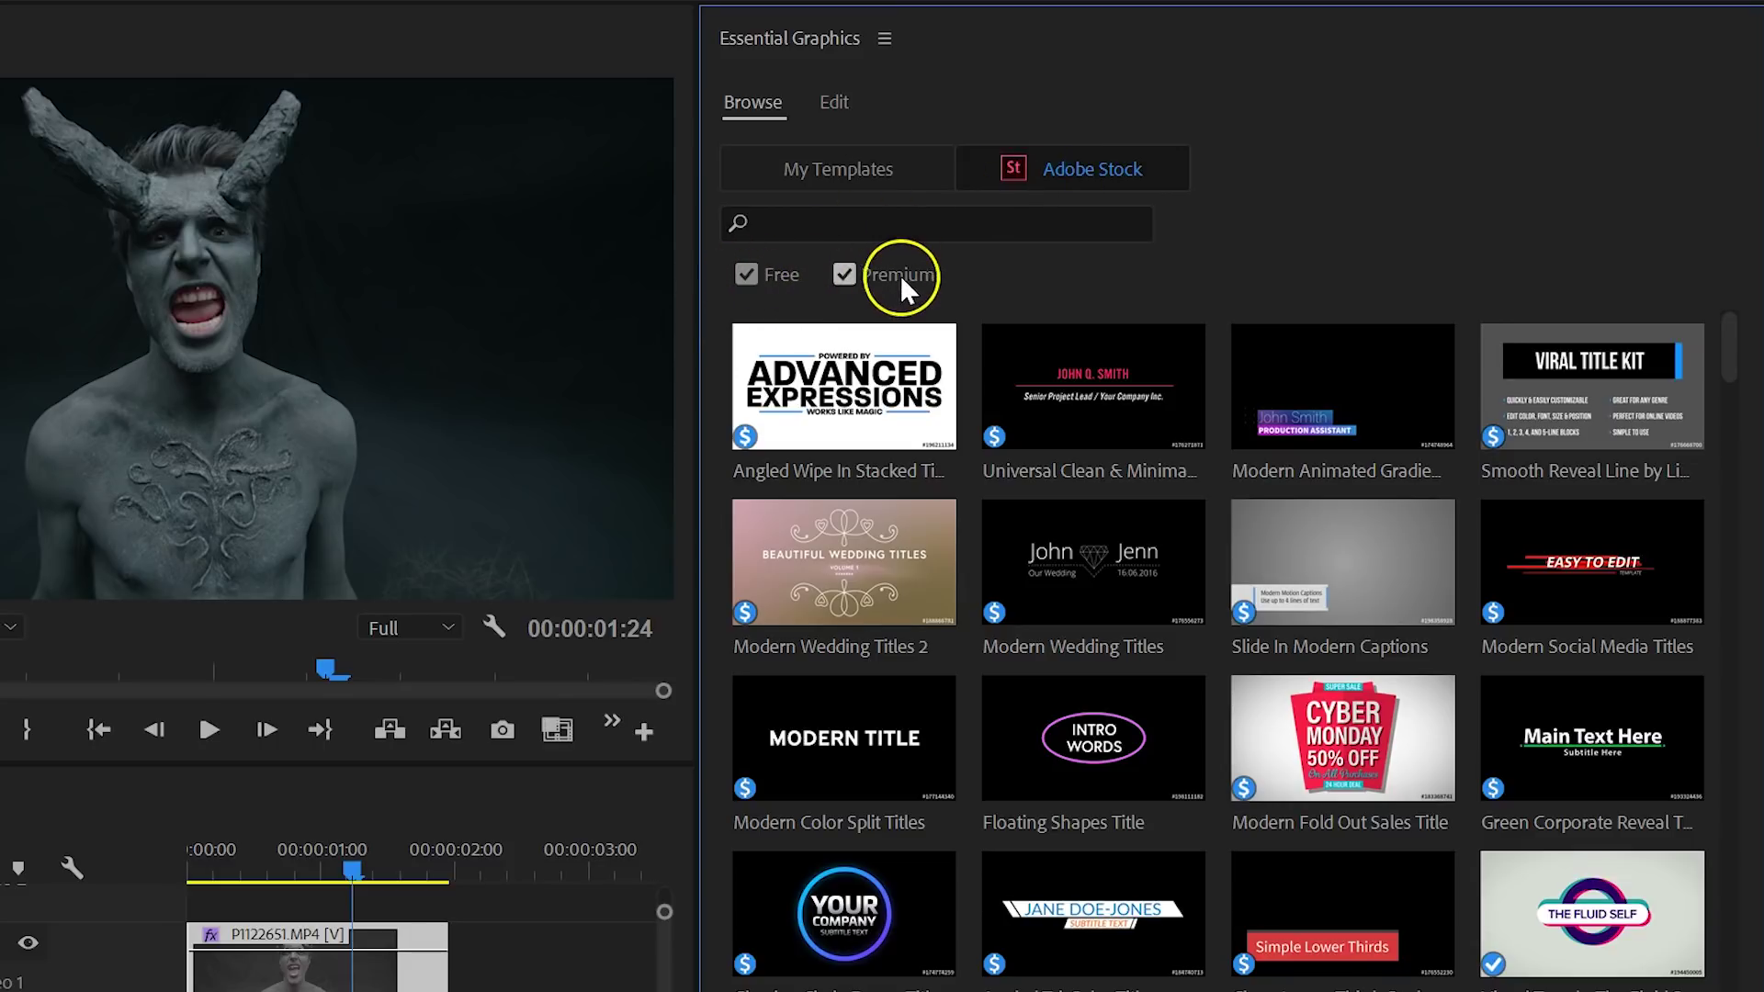
Step: Toggle the Free filter for the Adobe Stock motion graphics templates
left_click(749, 274)
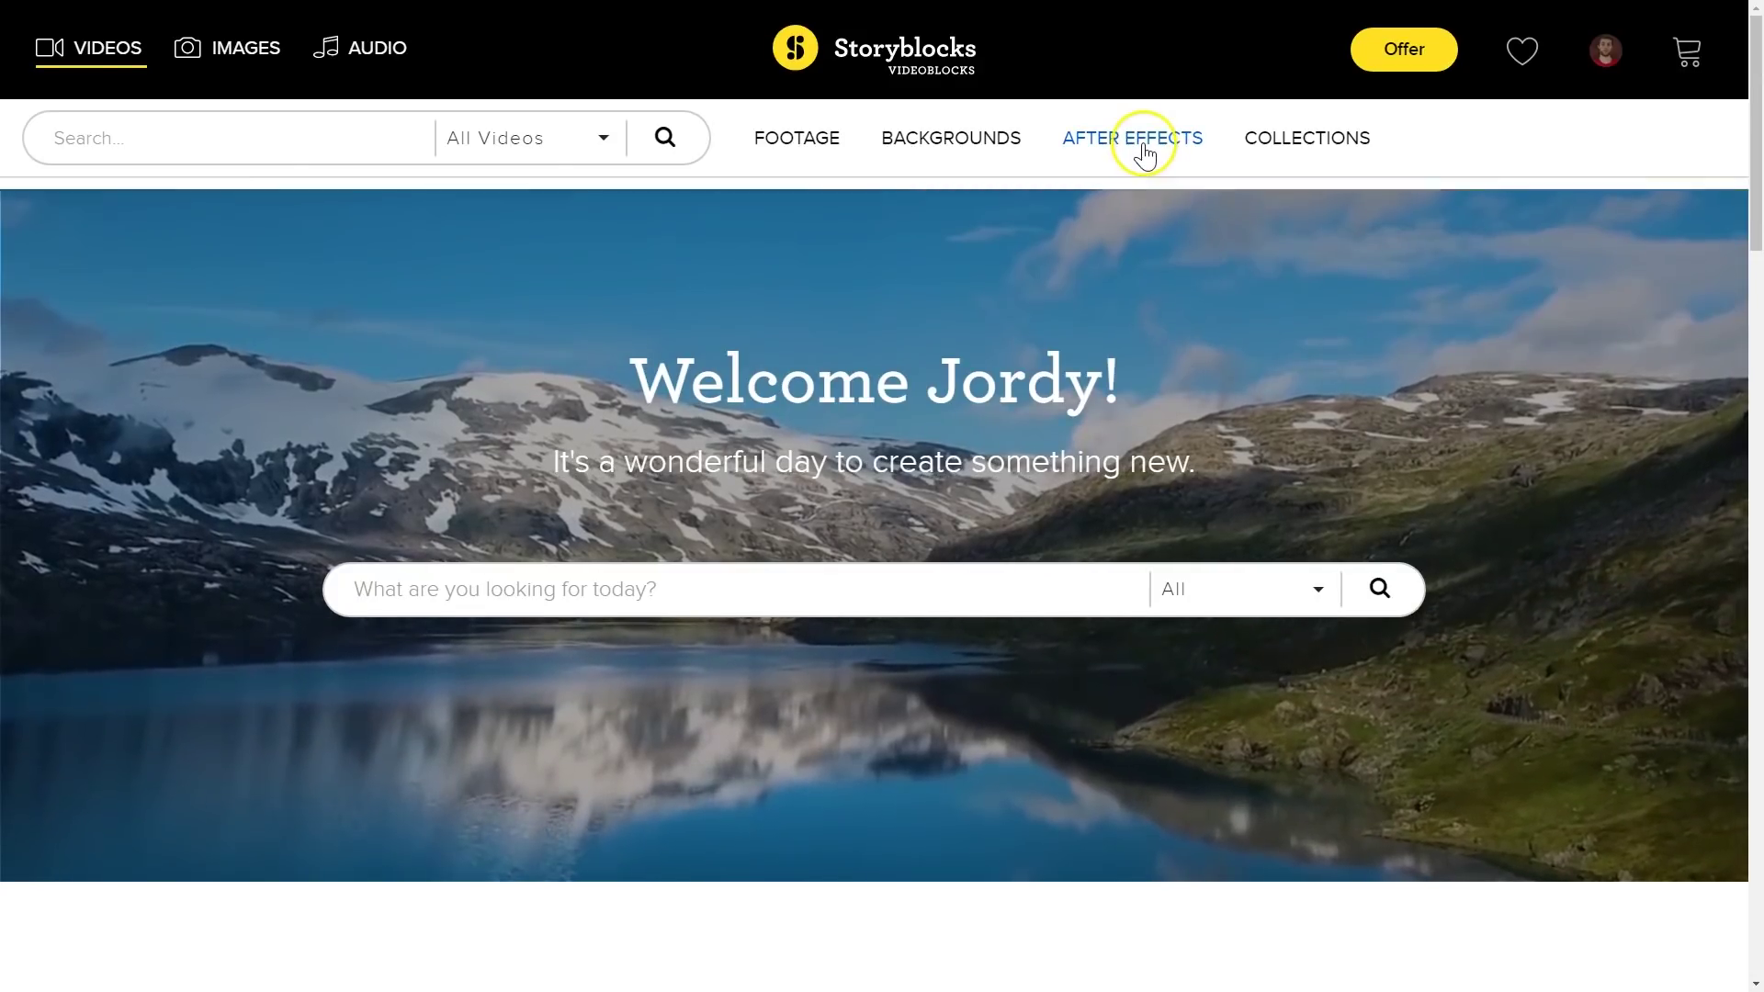
Step: Switch to the Storyblocks website, browse the After Effects Titles category and download an After Effects title template (h264)
mouse_move(1142, 158)
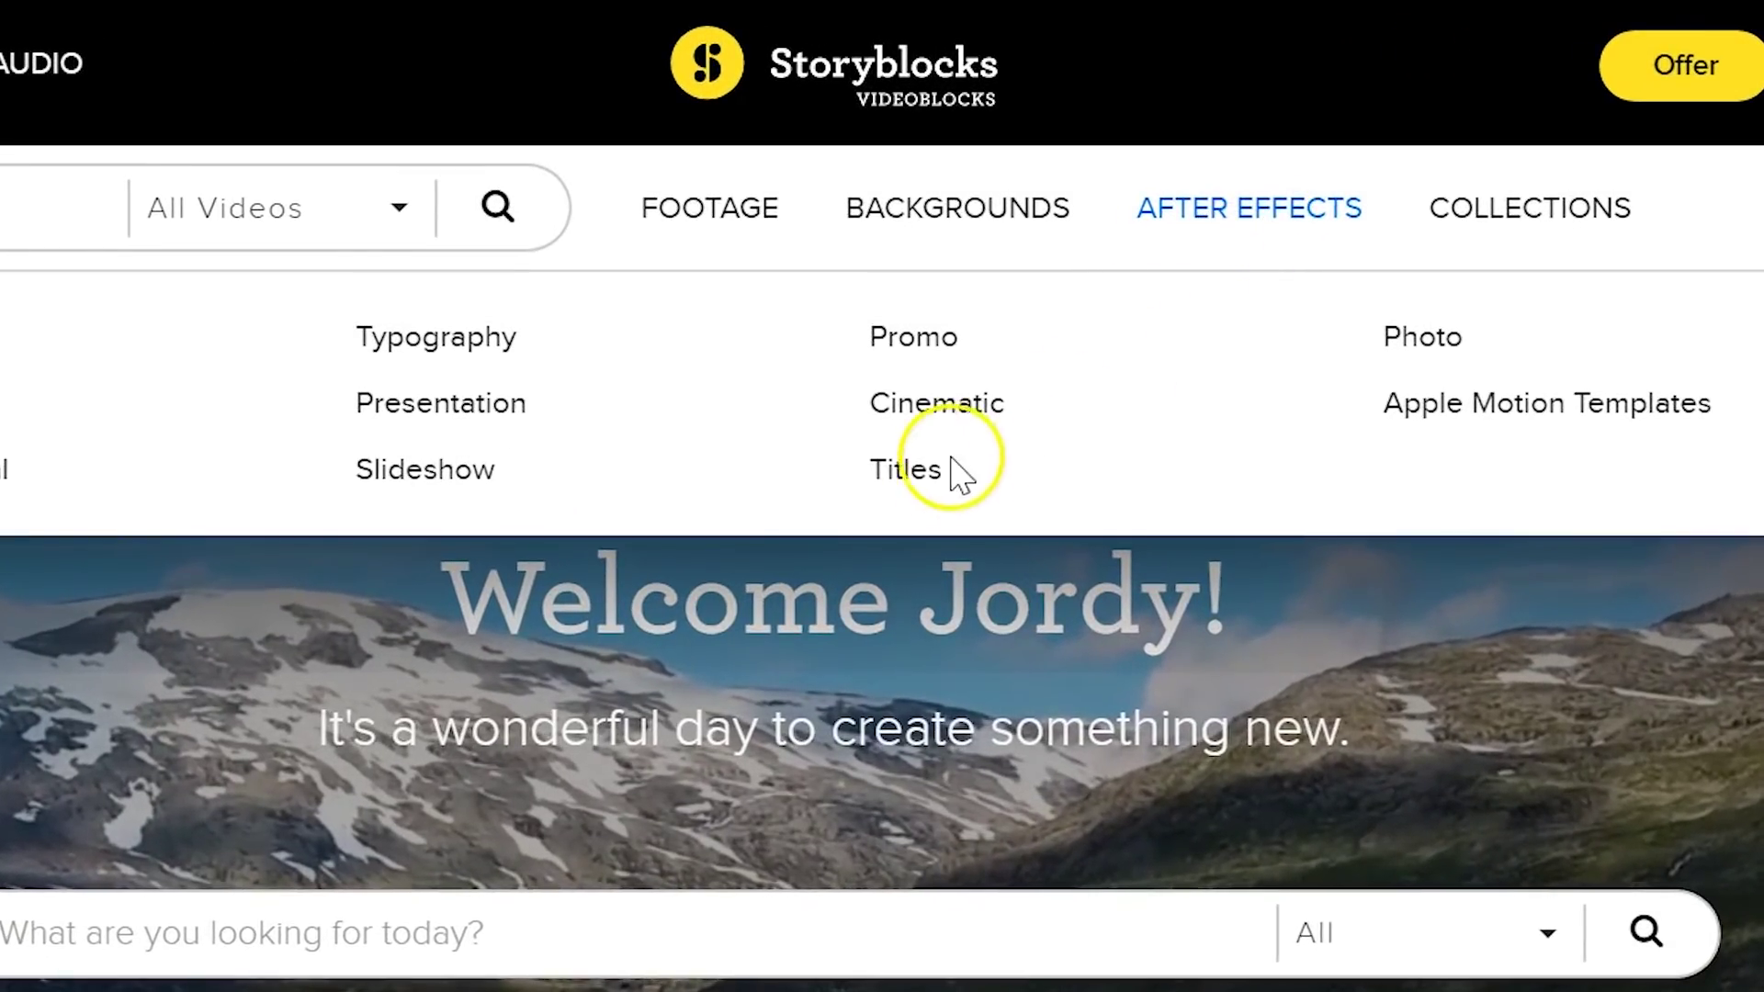
left_click(937, 470)
scroll(1029, 588, "down", 5)
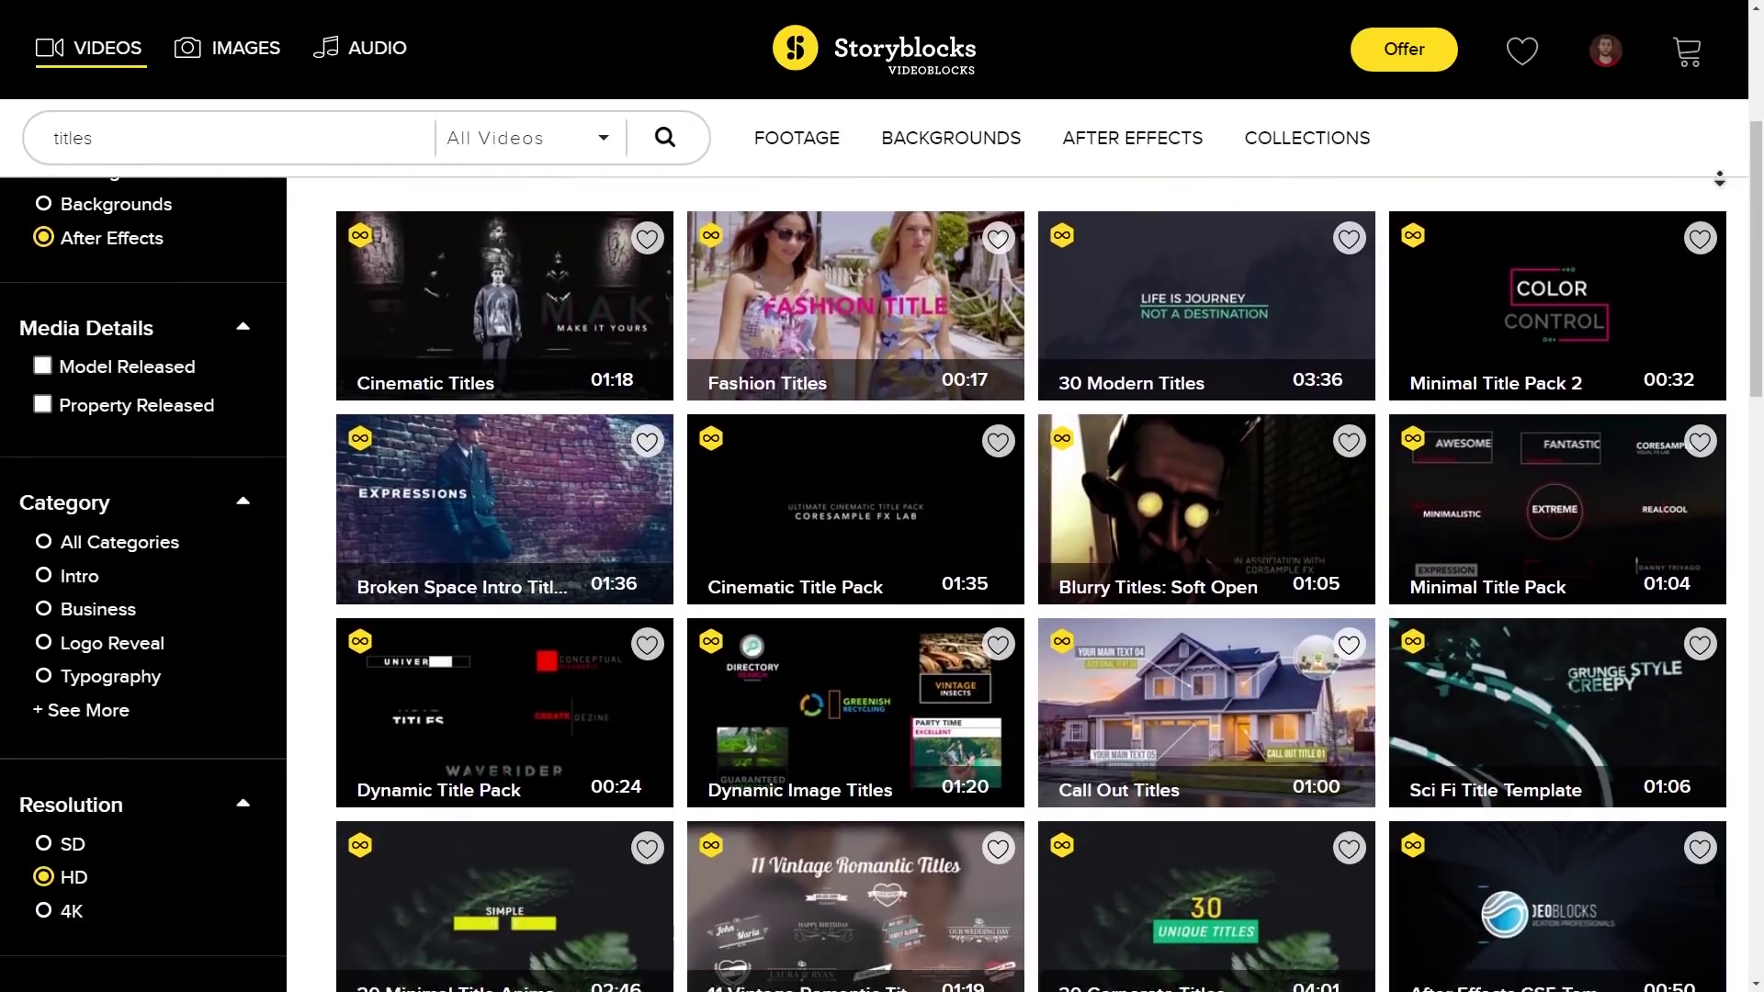
scroll(1719, 180, "down", 3)
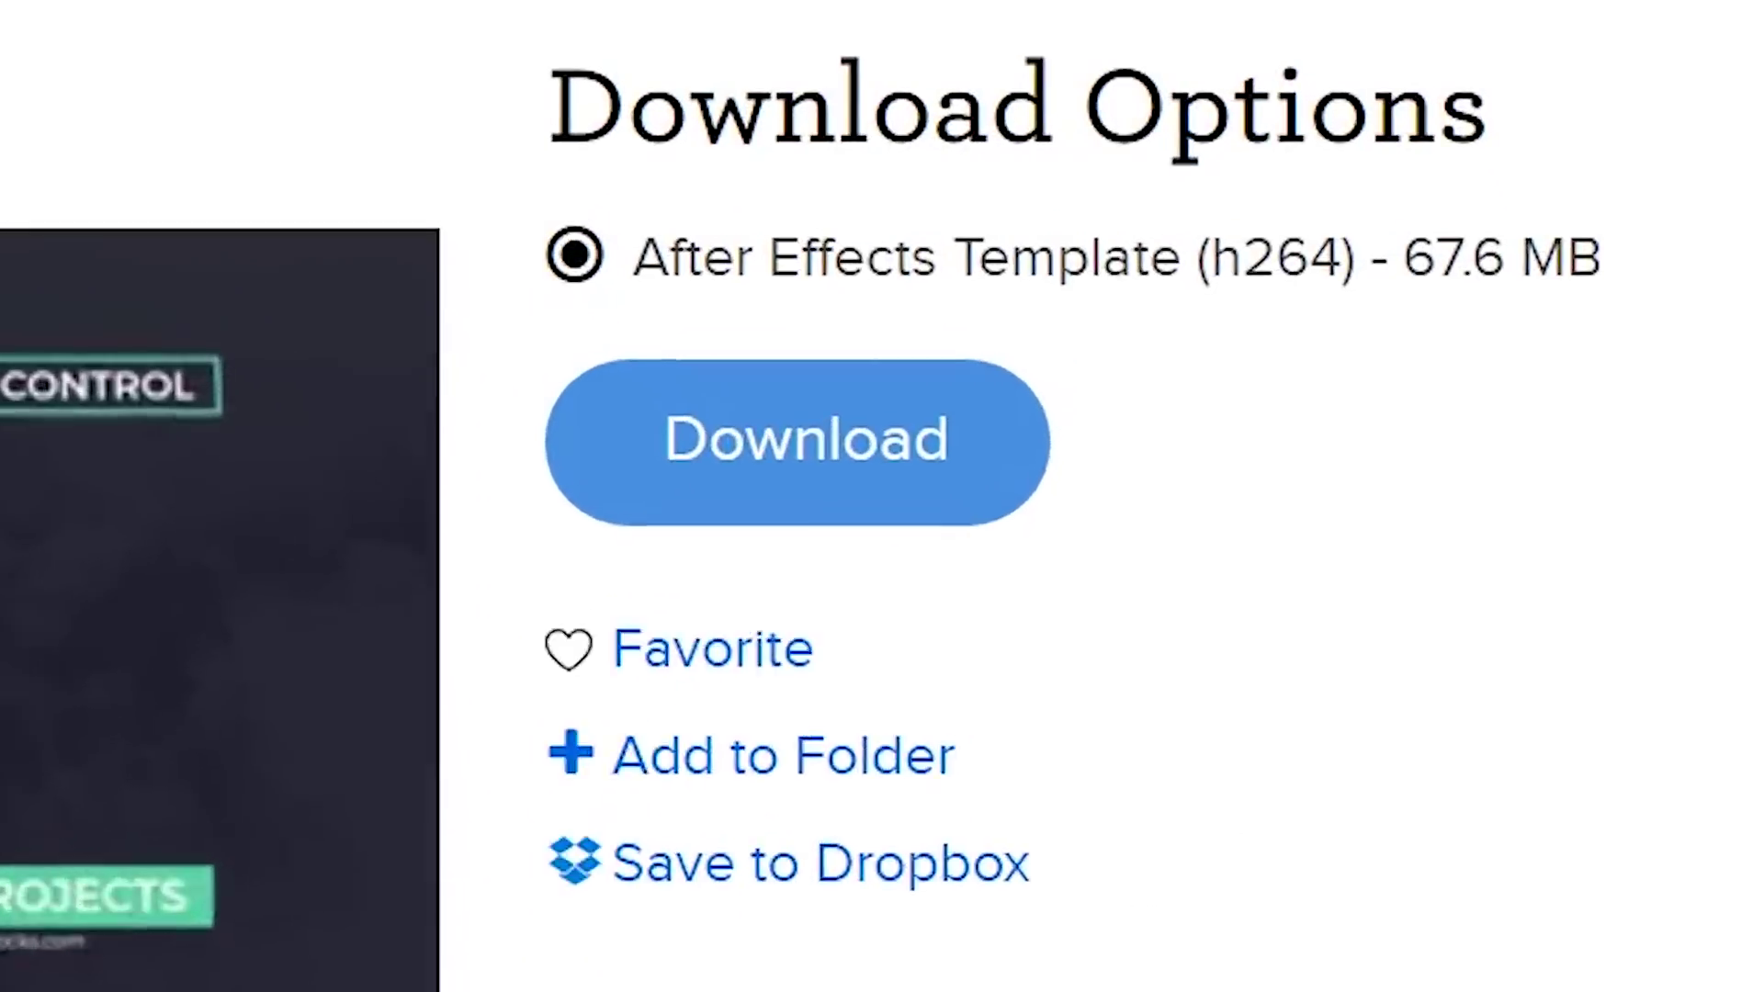
left_click(756, 517)
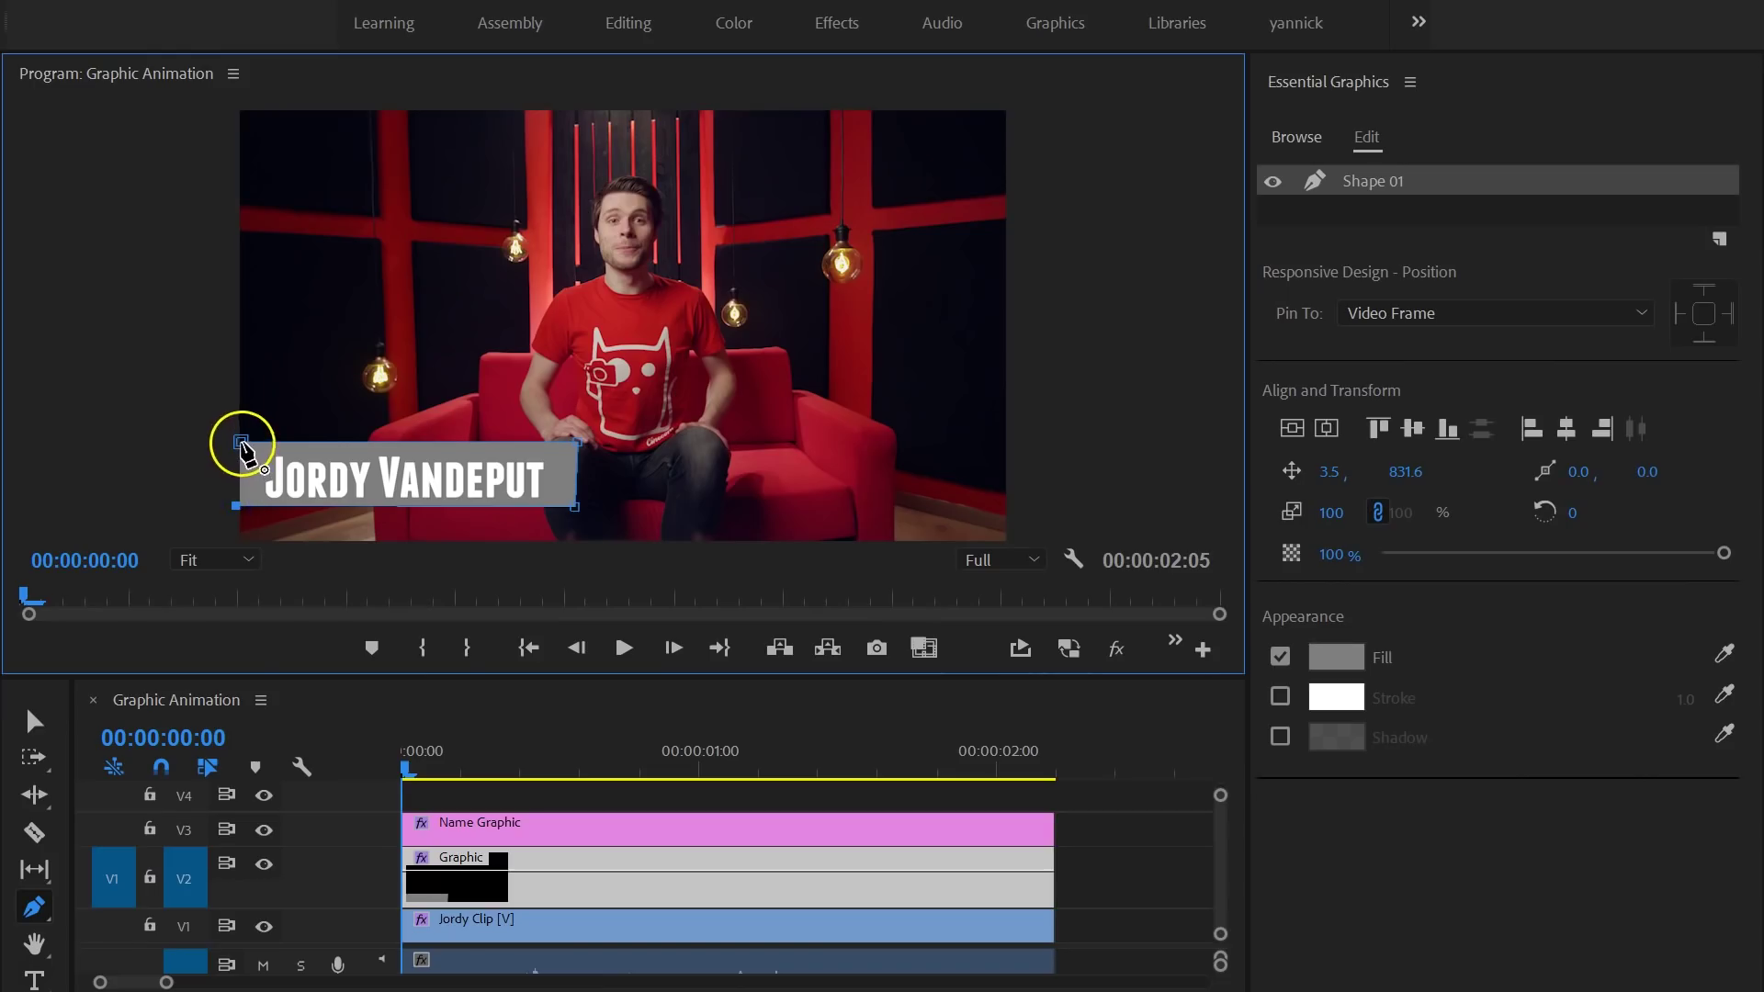
Step: Change the fill of Shape 01 to a linear gradient from red to white, with the white end at 0% opacity
left_click(1336, 656)
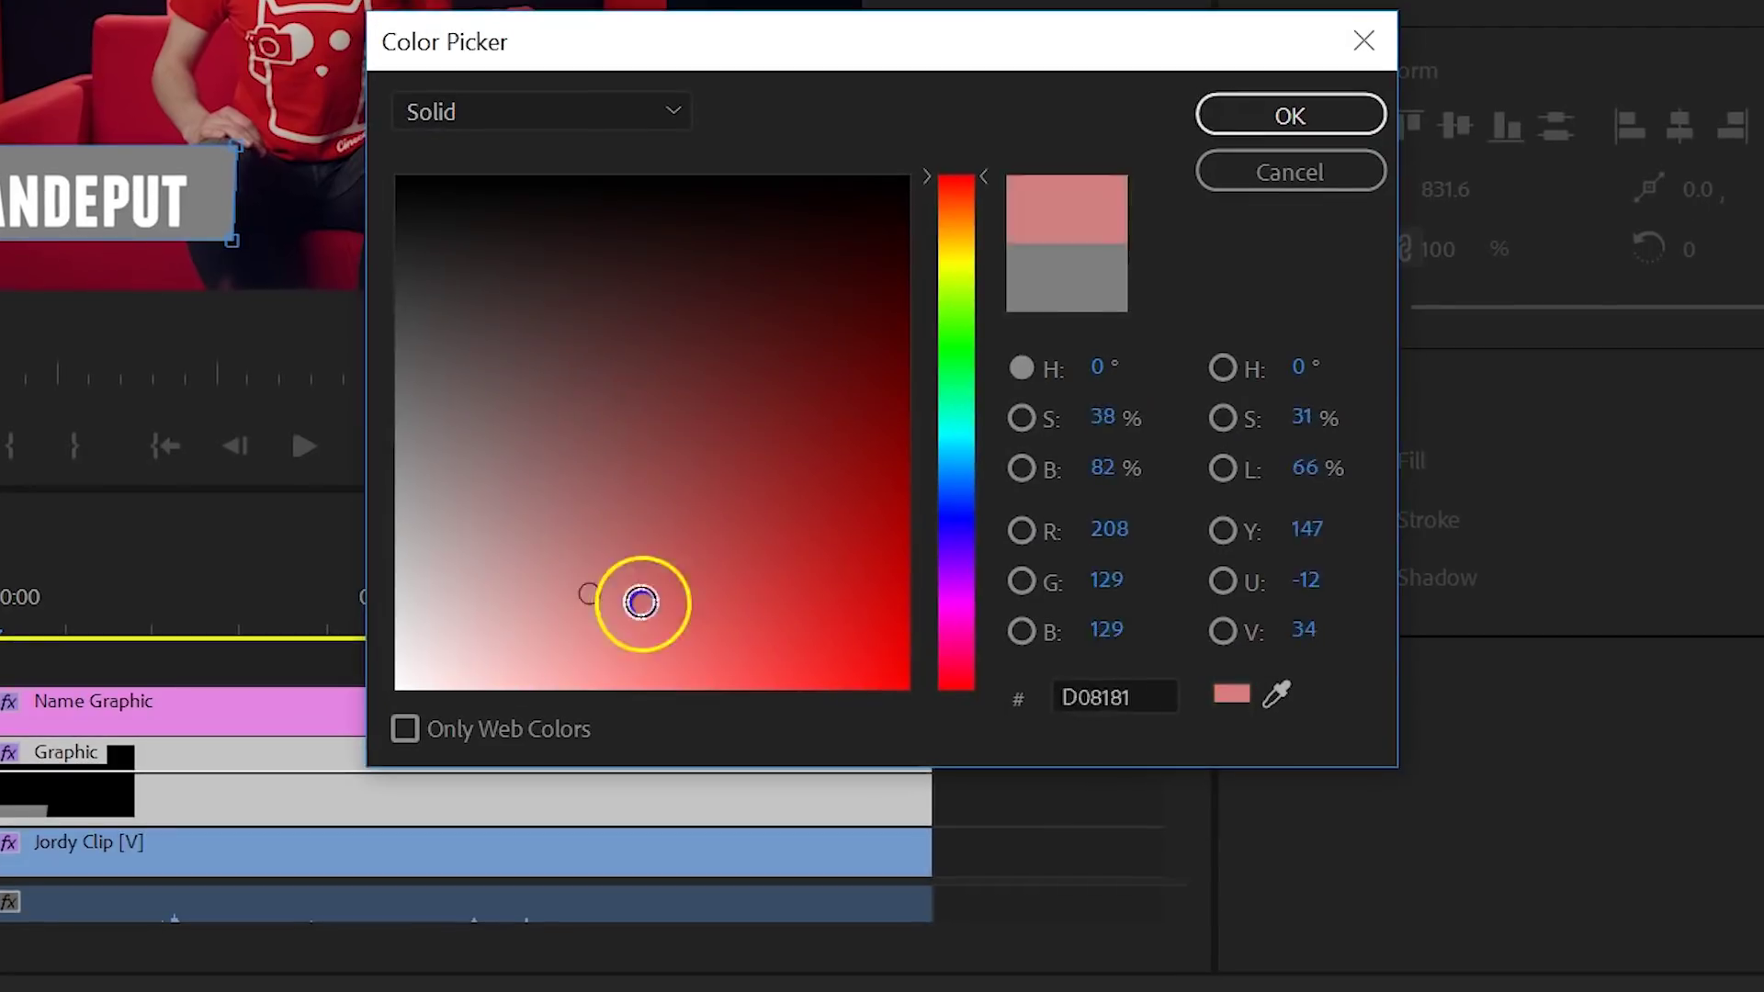
left_click_drag(856, 751, 960, 654)
left_click(563, 117)
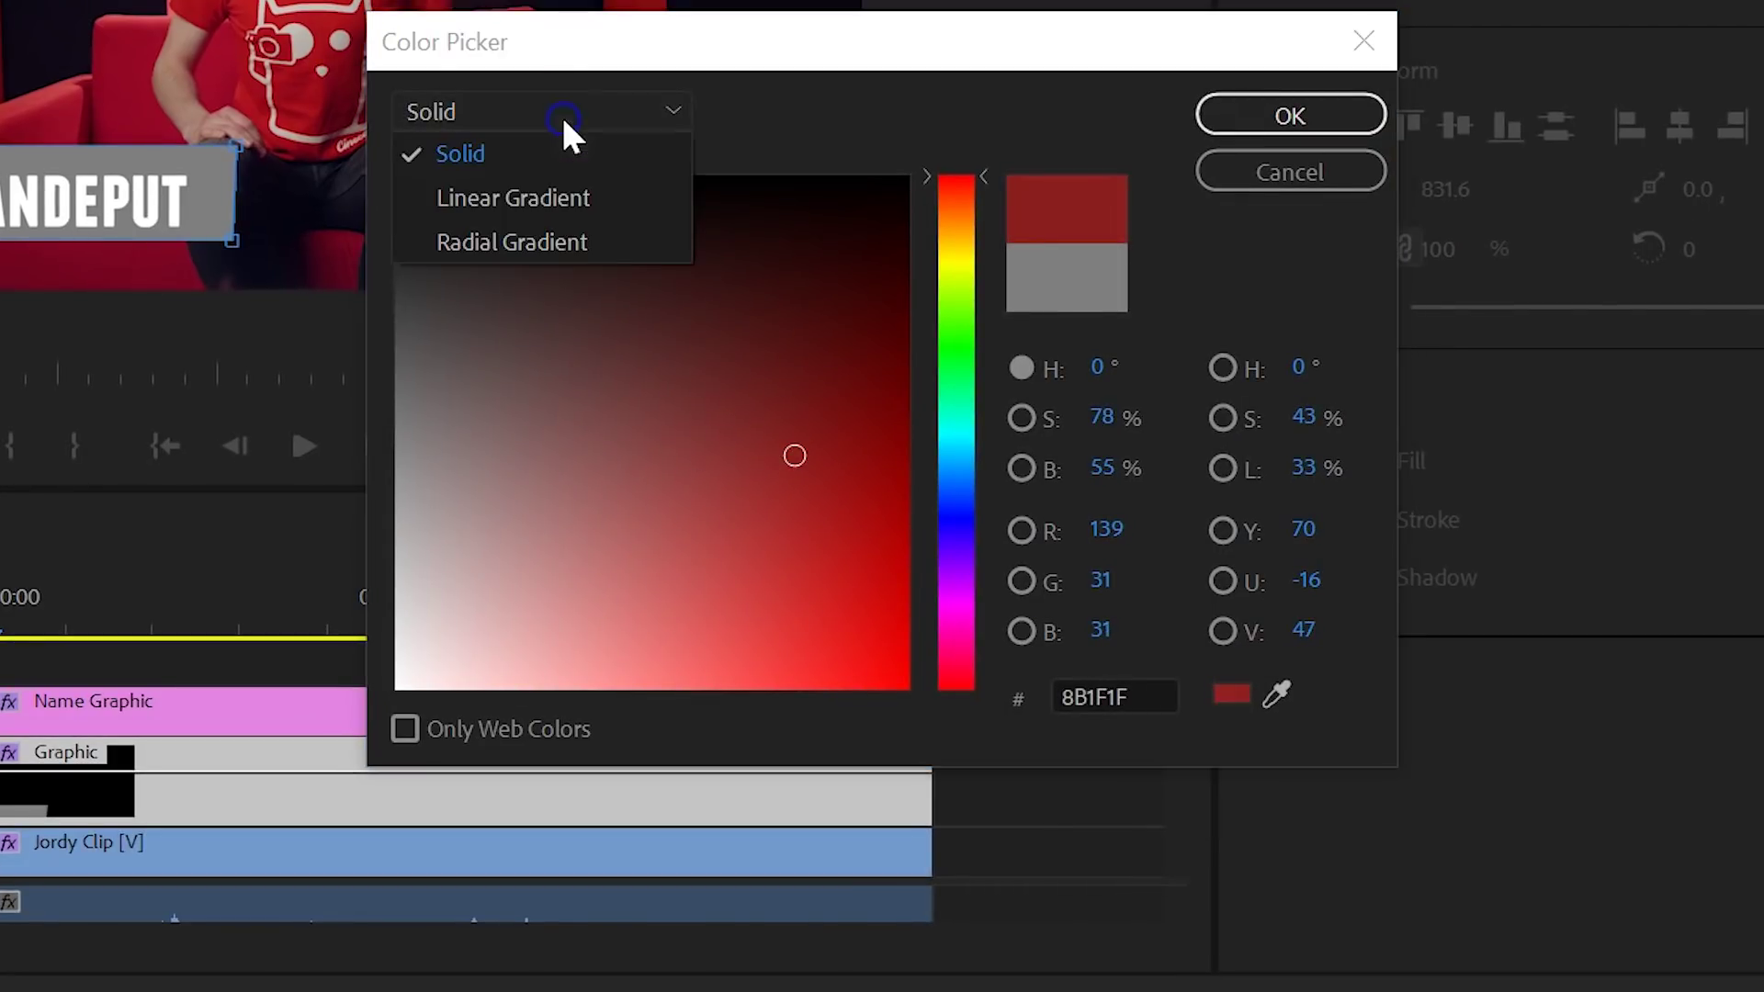
left_click(581, 197)
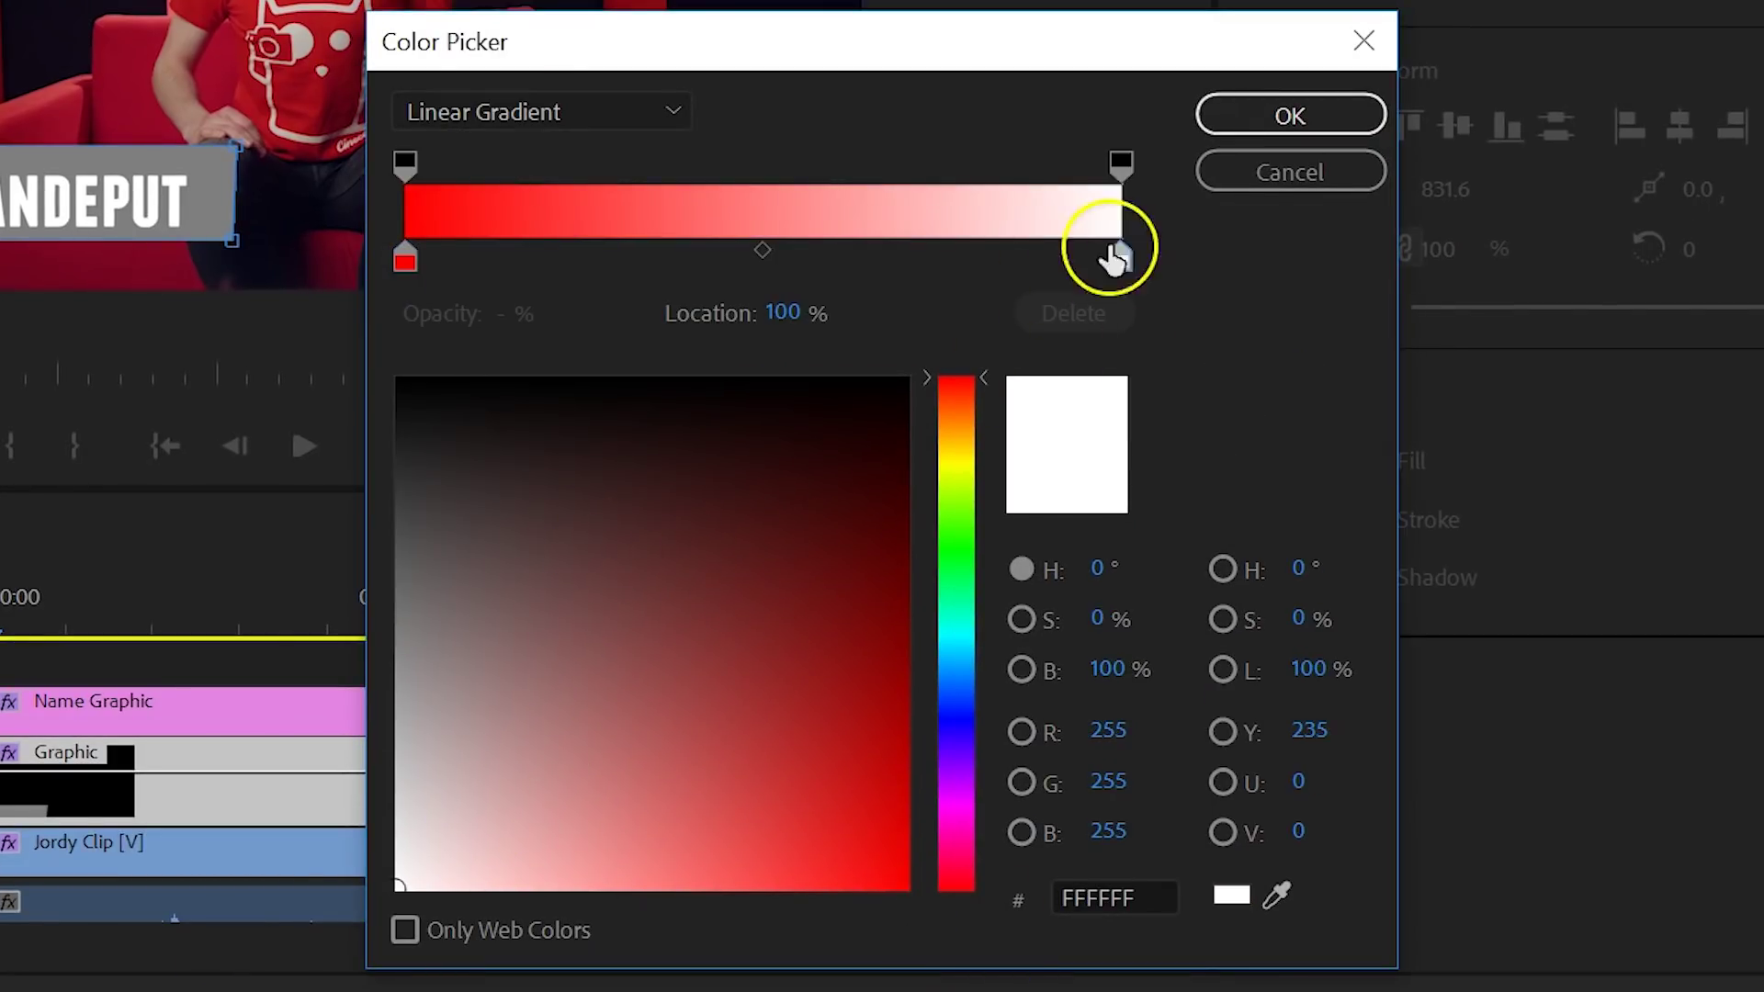
left_click(1123, 162)
left_click_drag(551, 317, 294, 322)
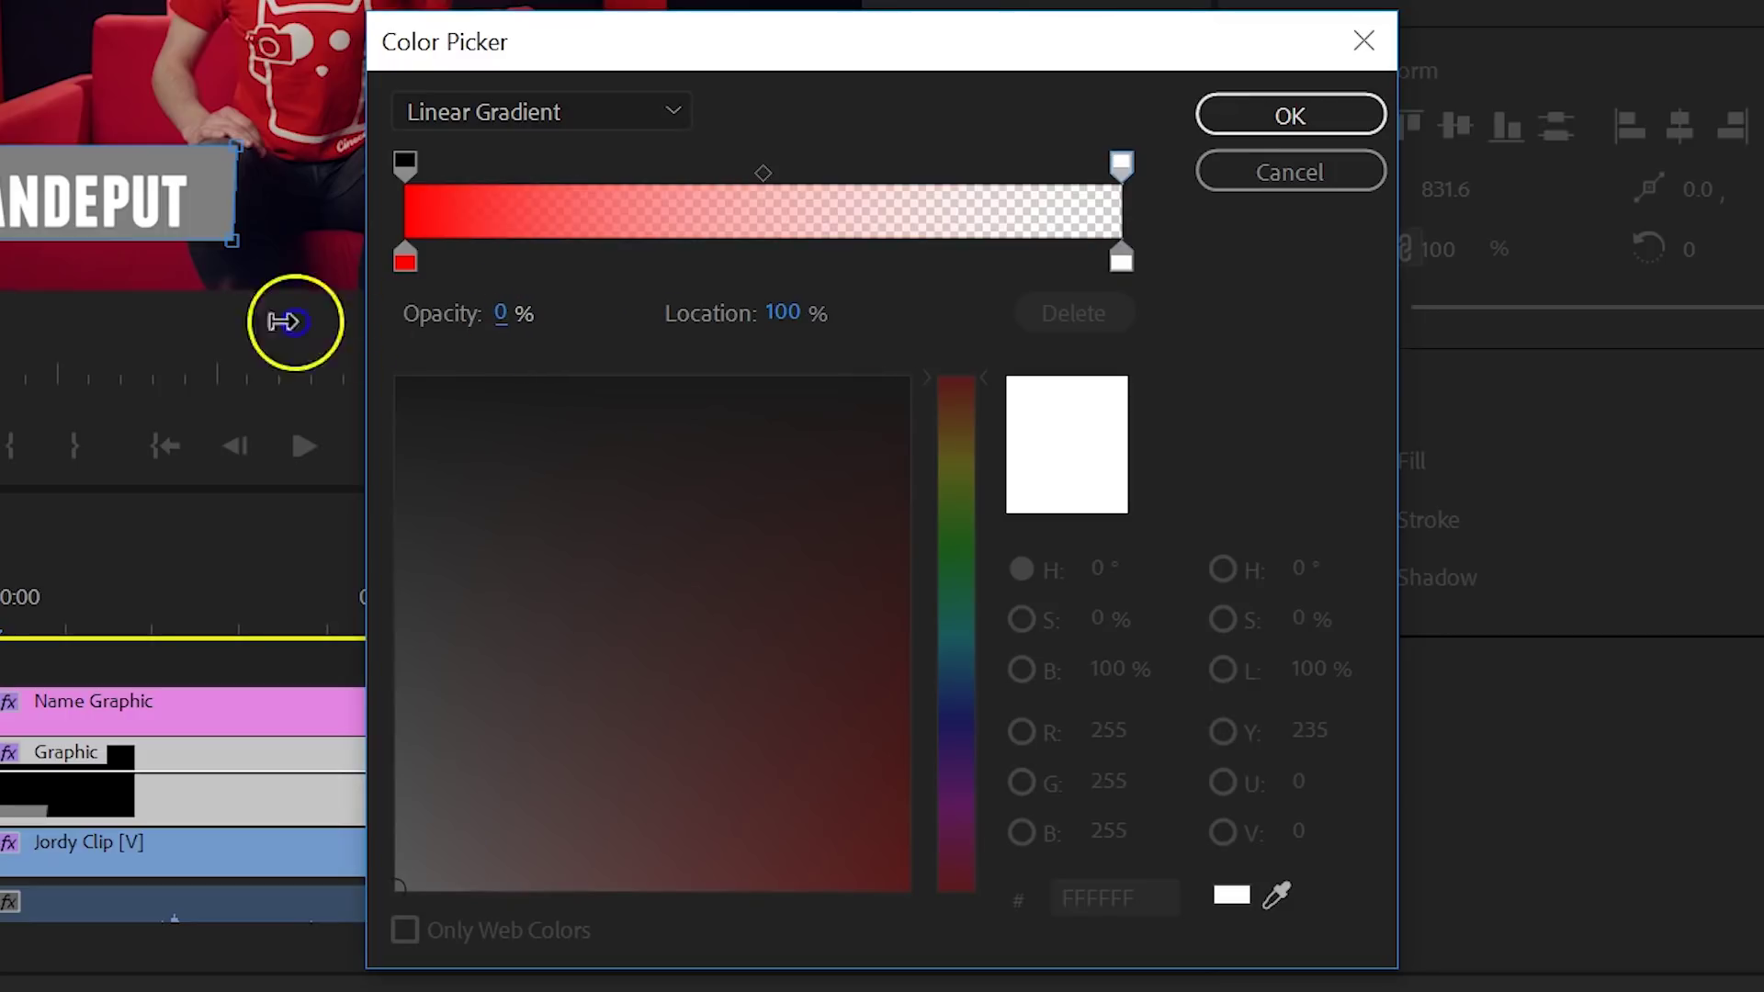
left_click(1277, 118)
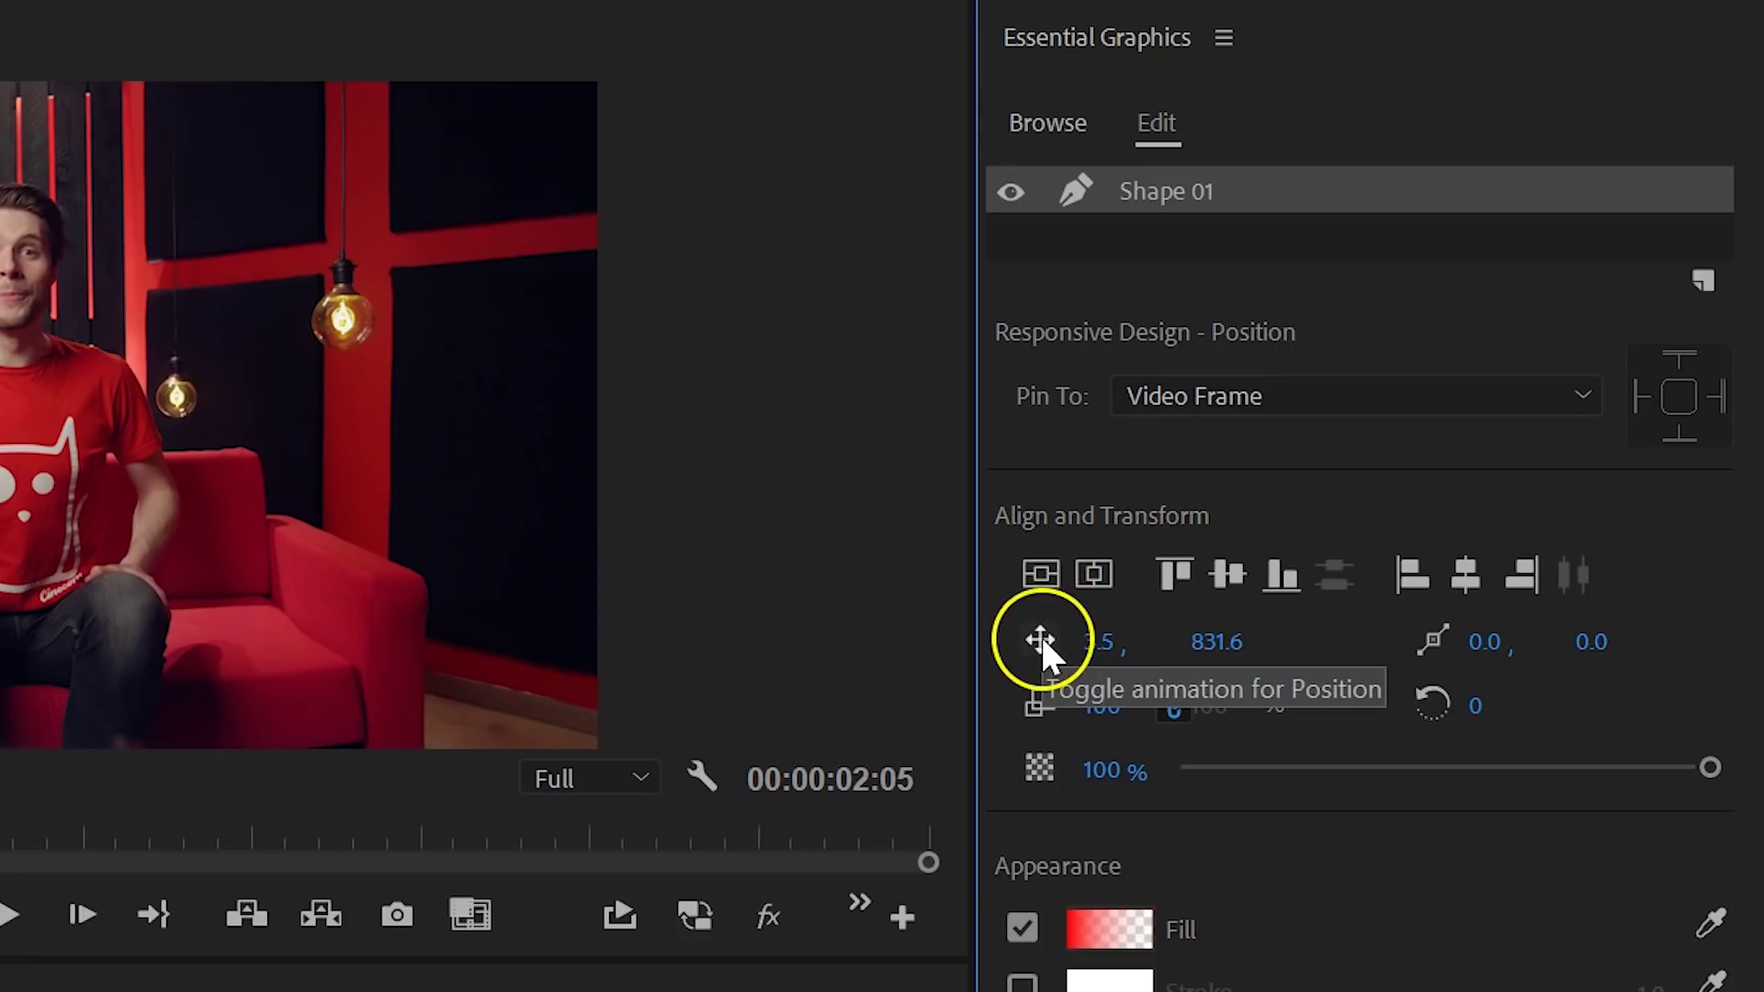
Step: Animate Shape 01's position from off-screen at X -637.9 at 00:00:00:00 to X 6.9 behind the name at 00:00:01:06
left_click(1042, 636)
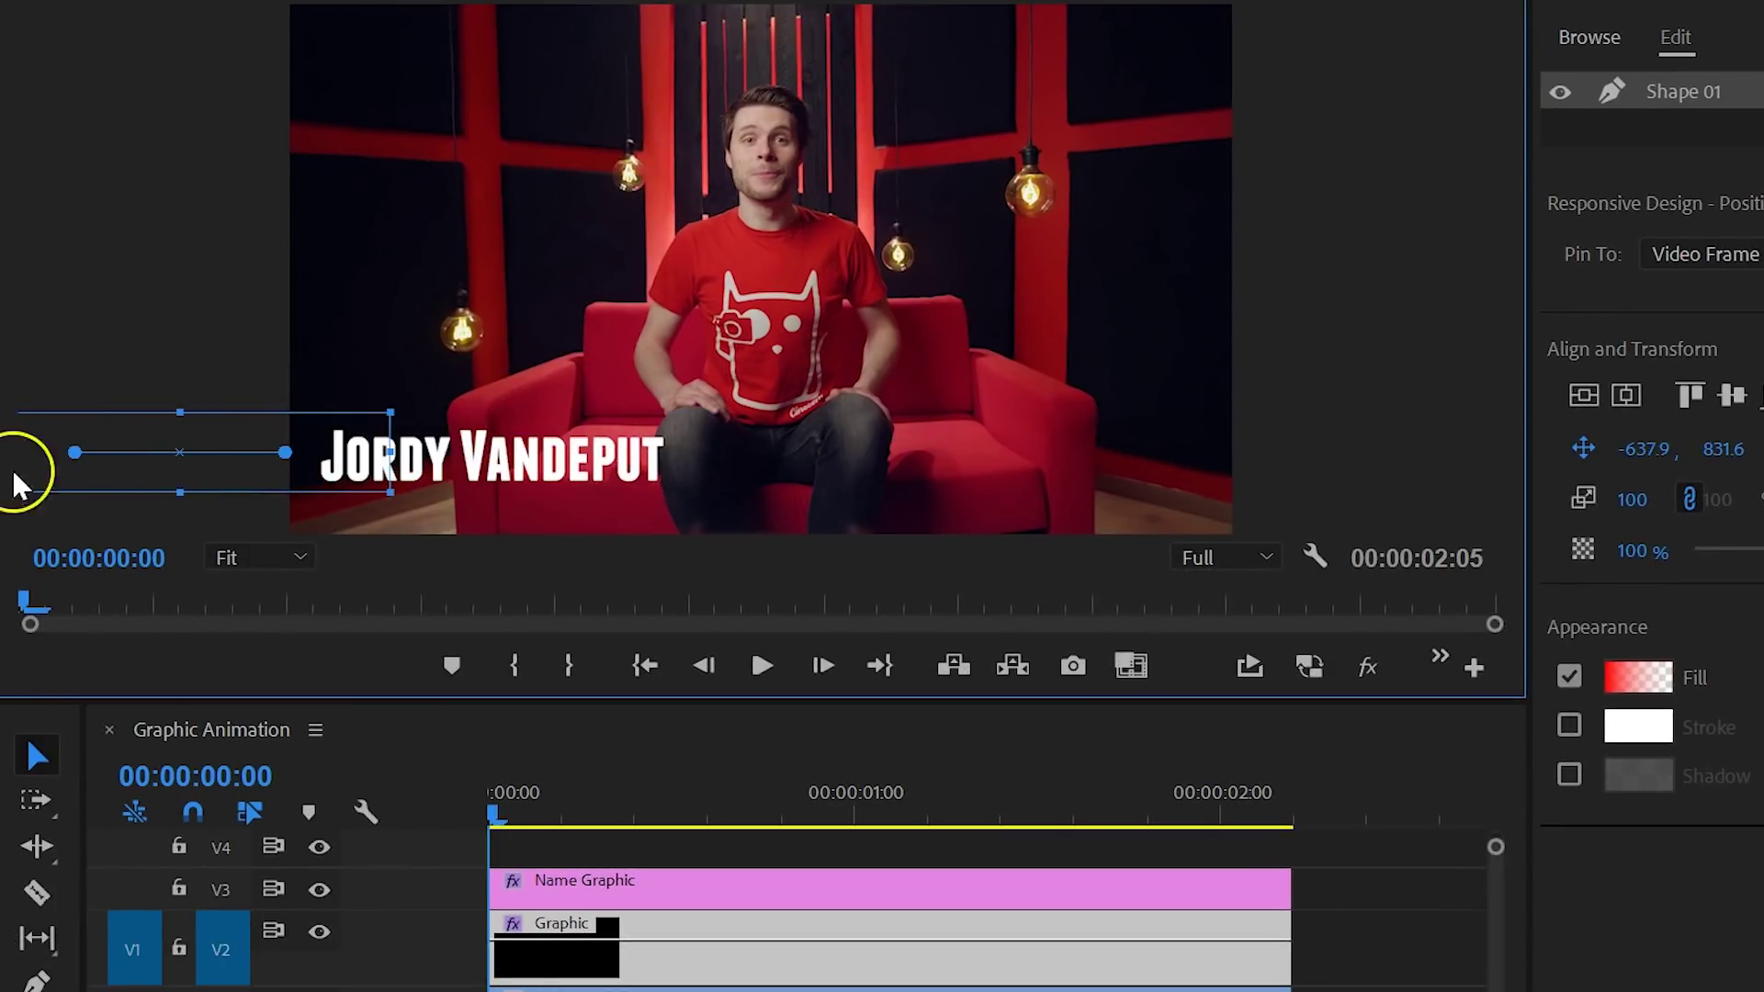
left_click_drag(542, 813, 943, 813)
left_click_drag(55, 425, 450, 431)
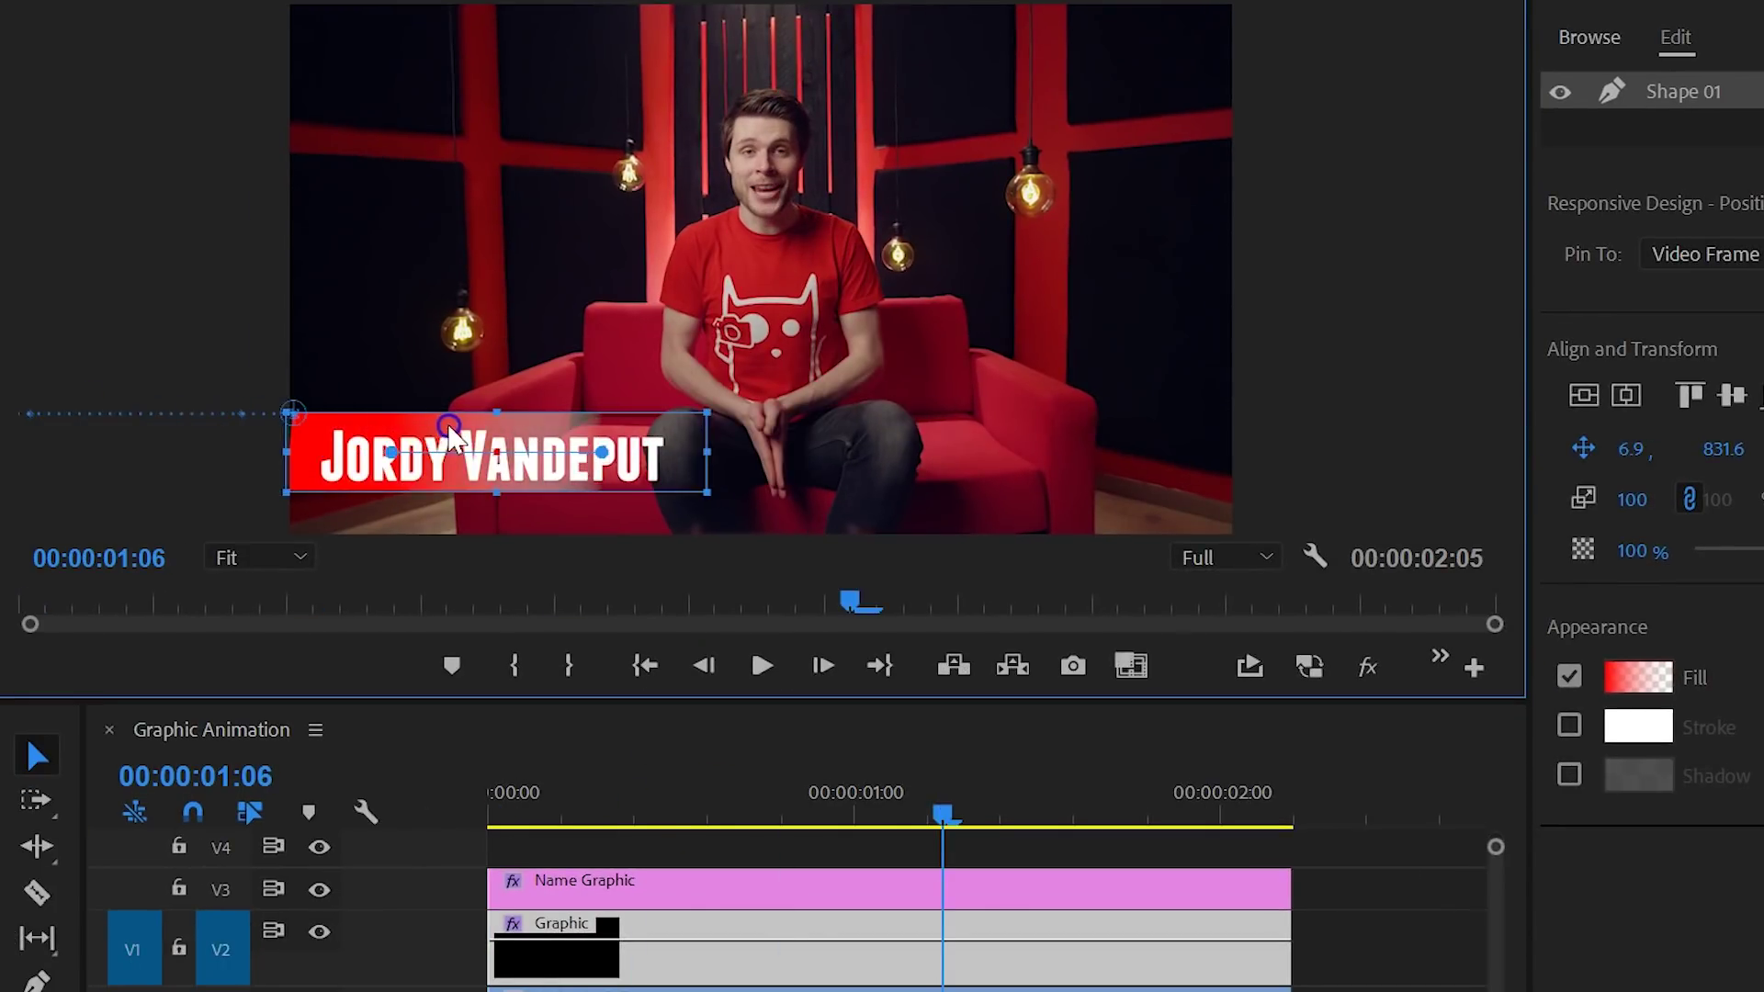
left_click(440, 423)
left_click_drag(511, 808, 954, 817)
left_click(362, 445)
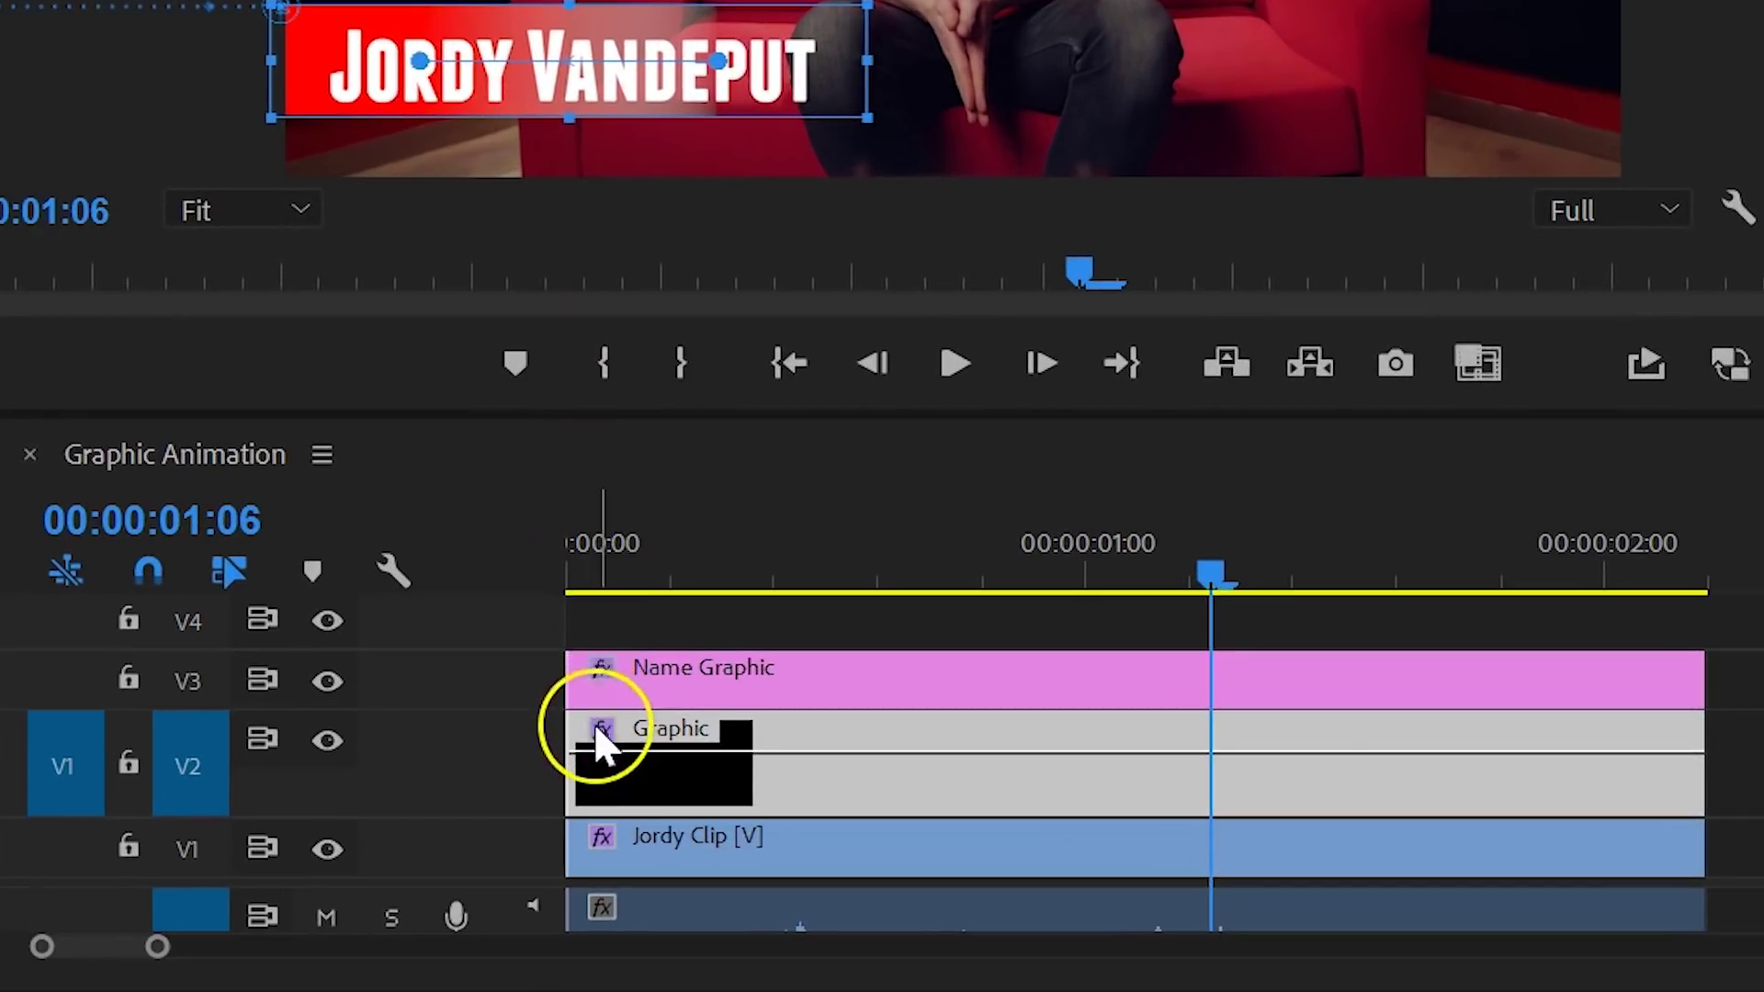
Step: Apply Ease In to Shape 01's keyframe at 00:00:01:06 on the Graphic clip and lengthen its easing curve
left_click(601, 733)
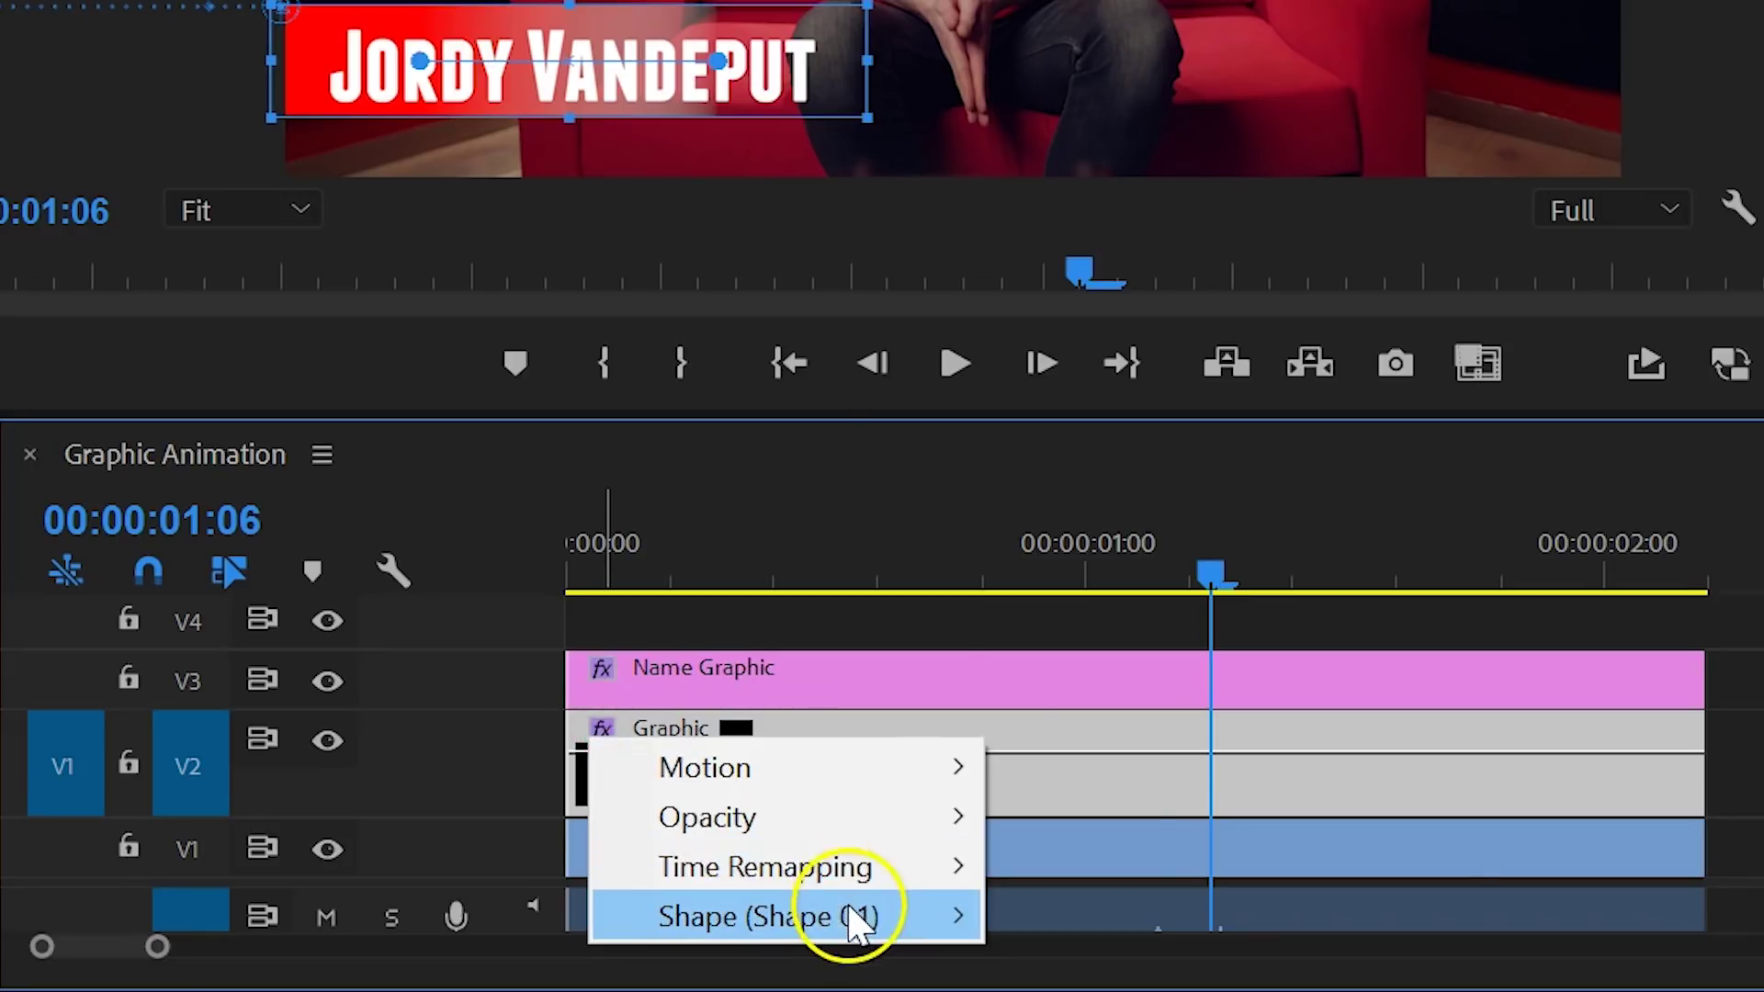
mouse_move(859, 919)
left_click(1199, 670)
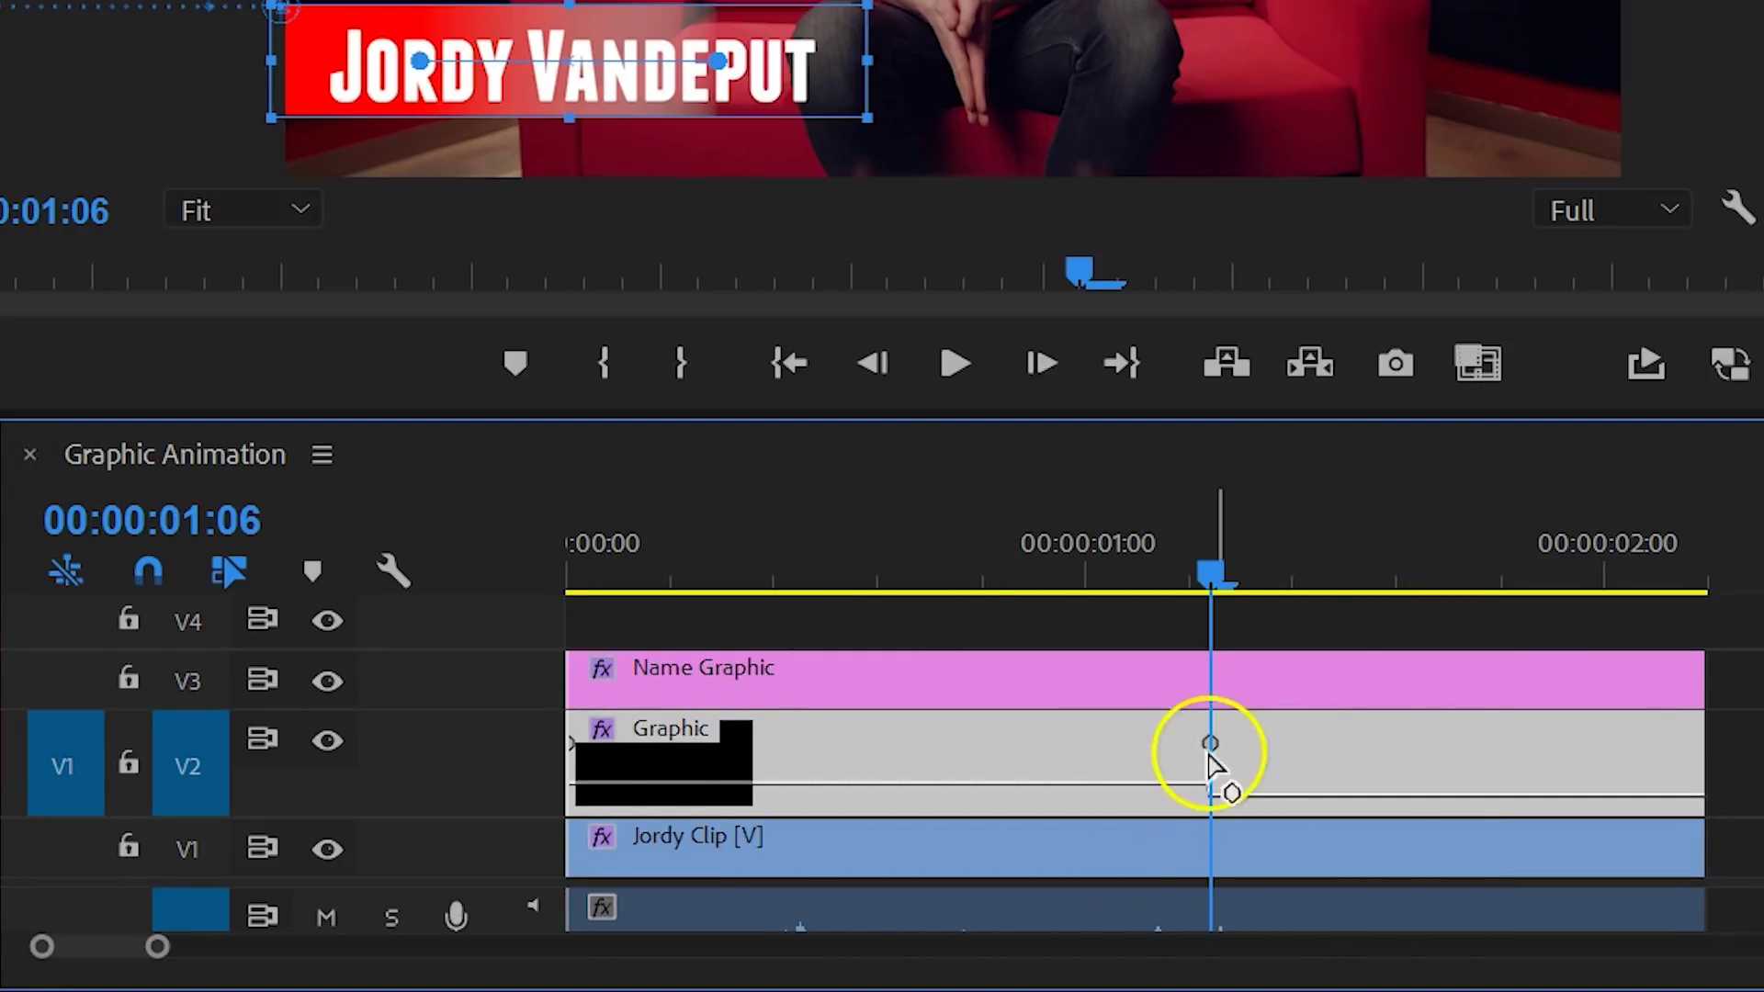
right_click(1213, 746)
left_click(1341, 643)
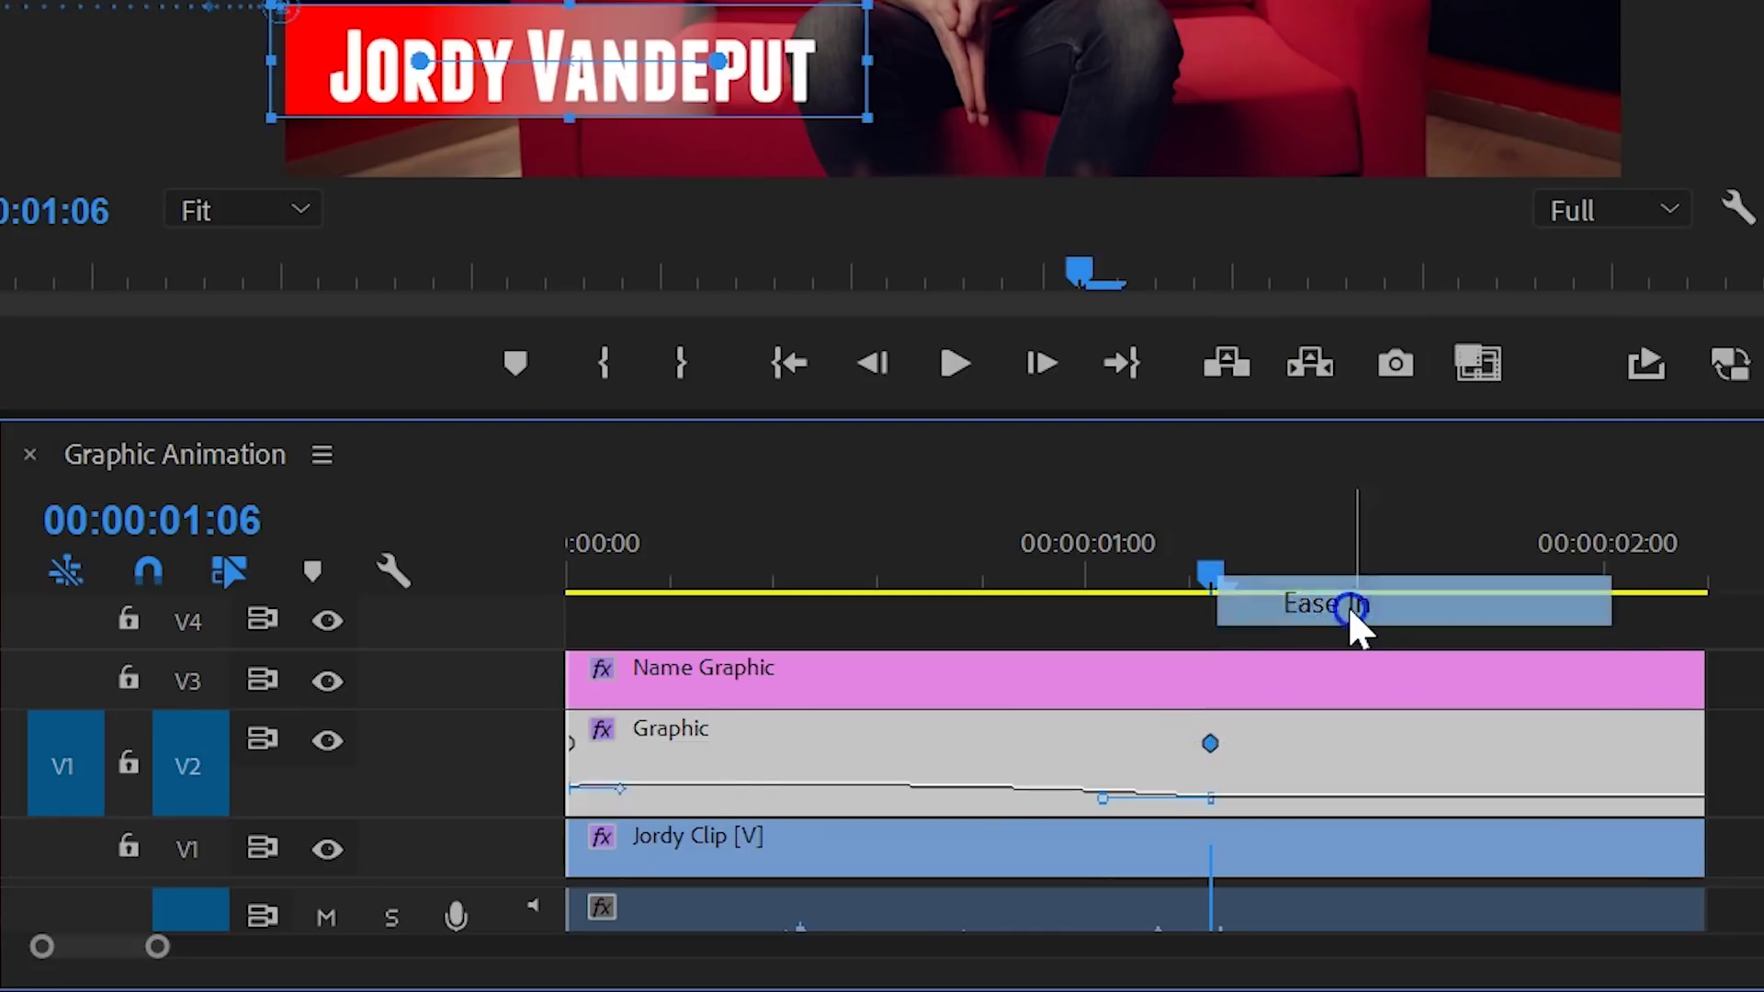
left_click_drag(1103, 798, 950, 772)
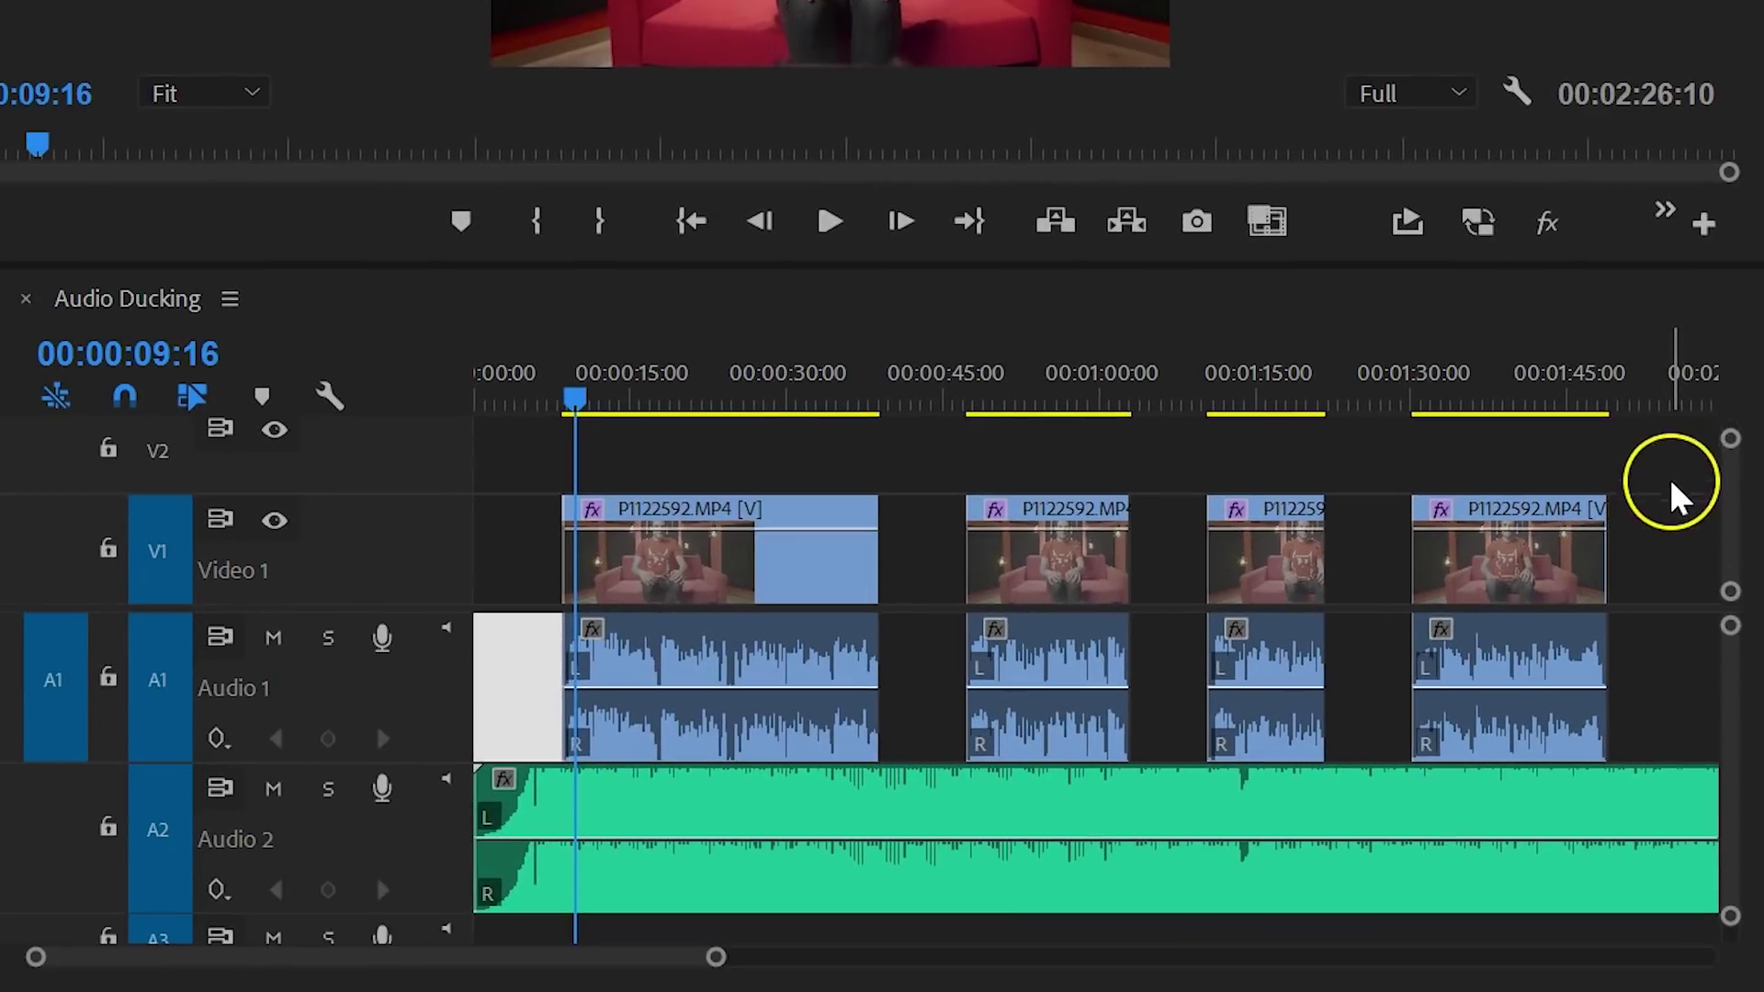
Step: Assign the Dialogue audio type to the four P1122592.MP4 clips and auto-match their loudness
left_click_drag(1664, 453, 574, 661)
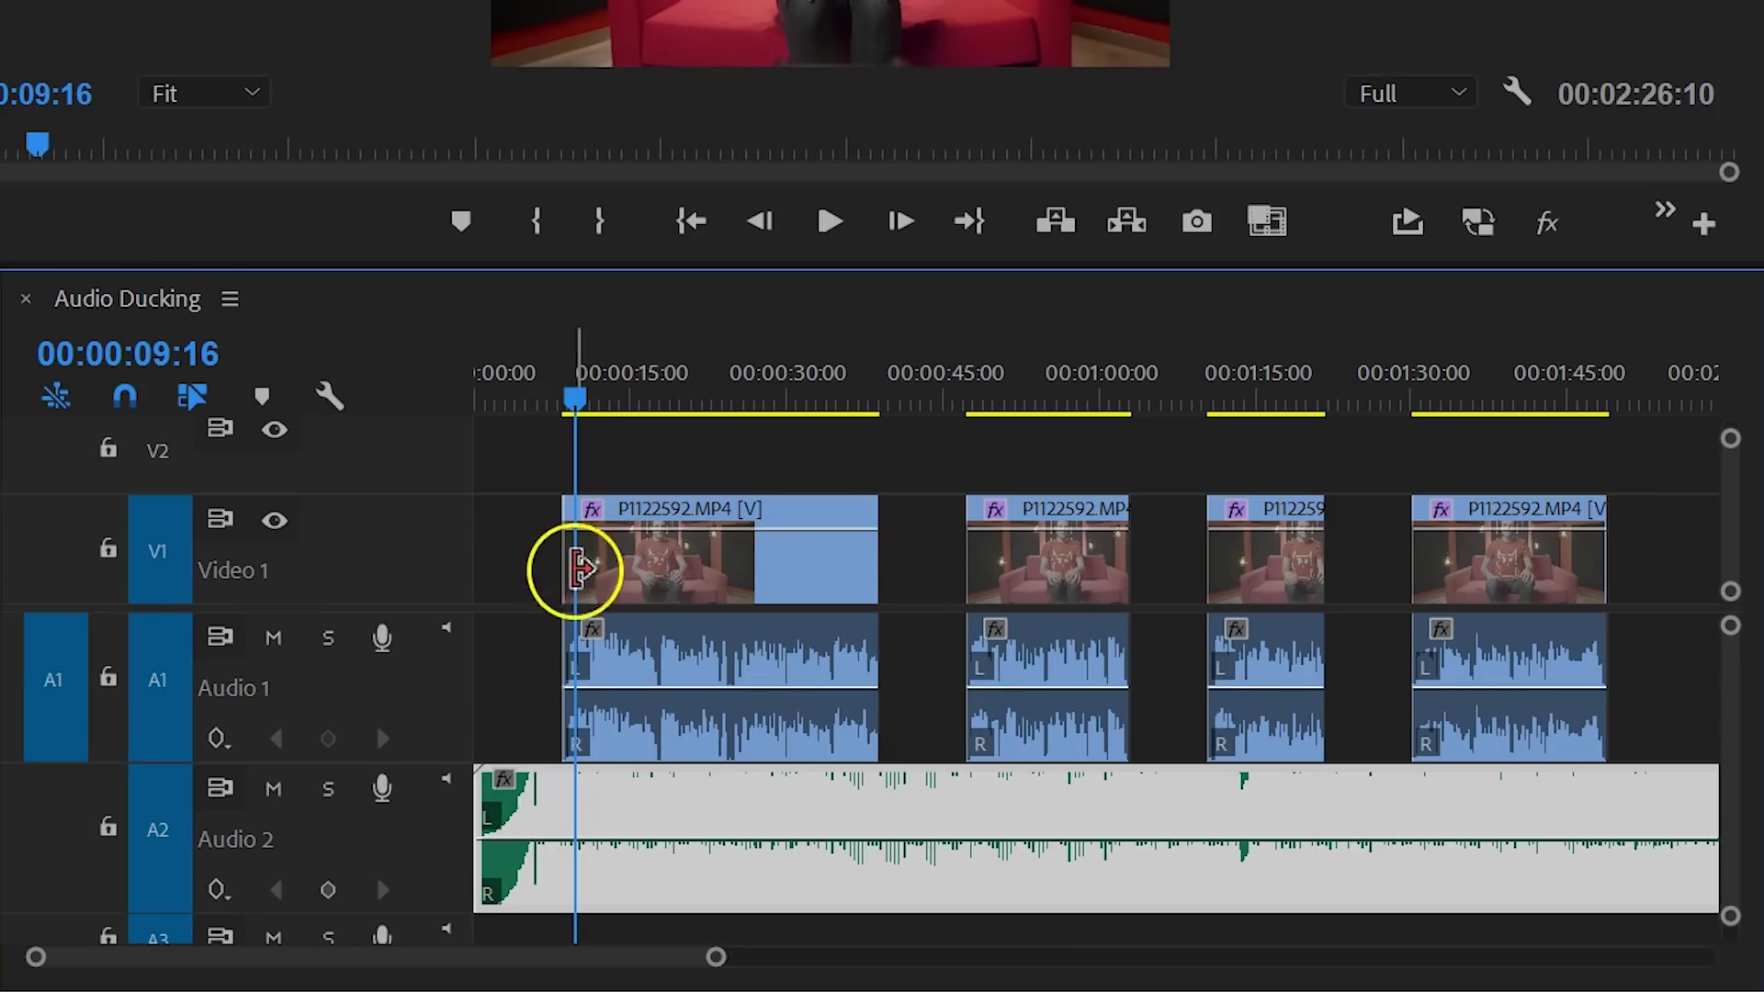
left_click_drag(537, 554, 1590, 670)
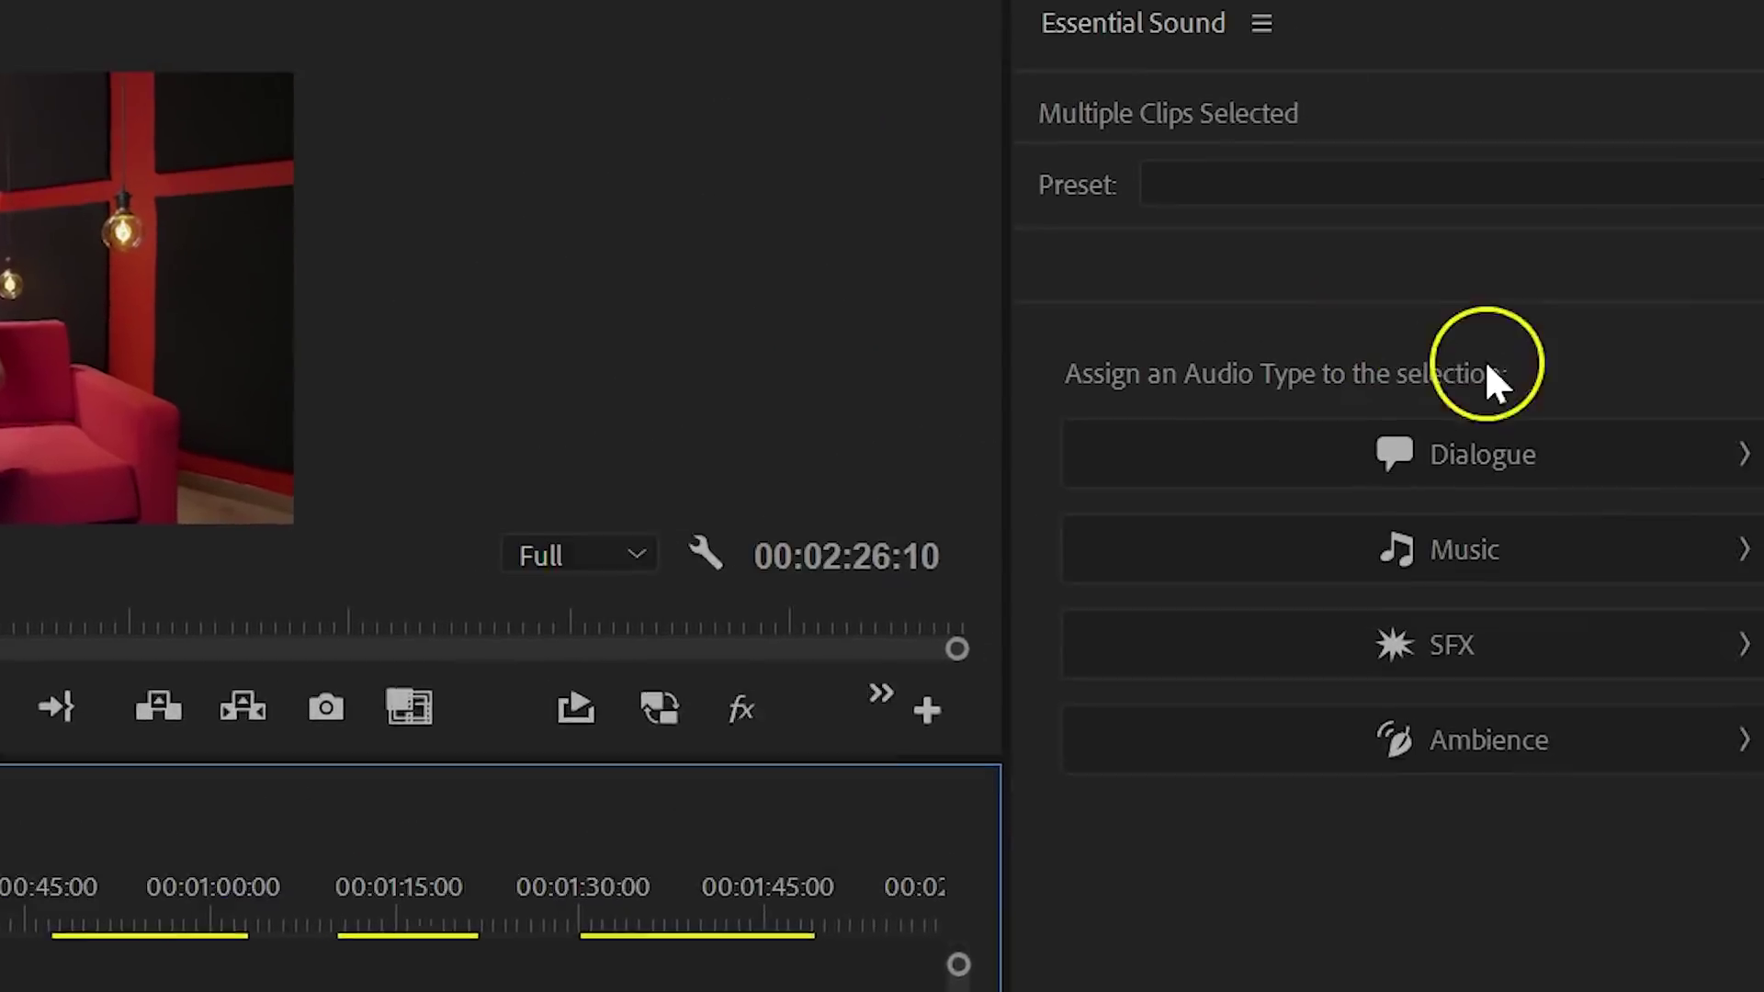
left_click(1528, 455)
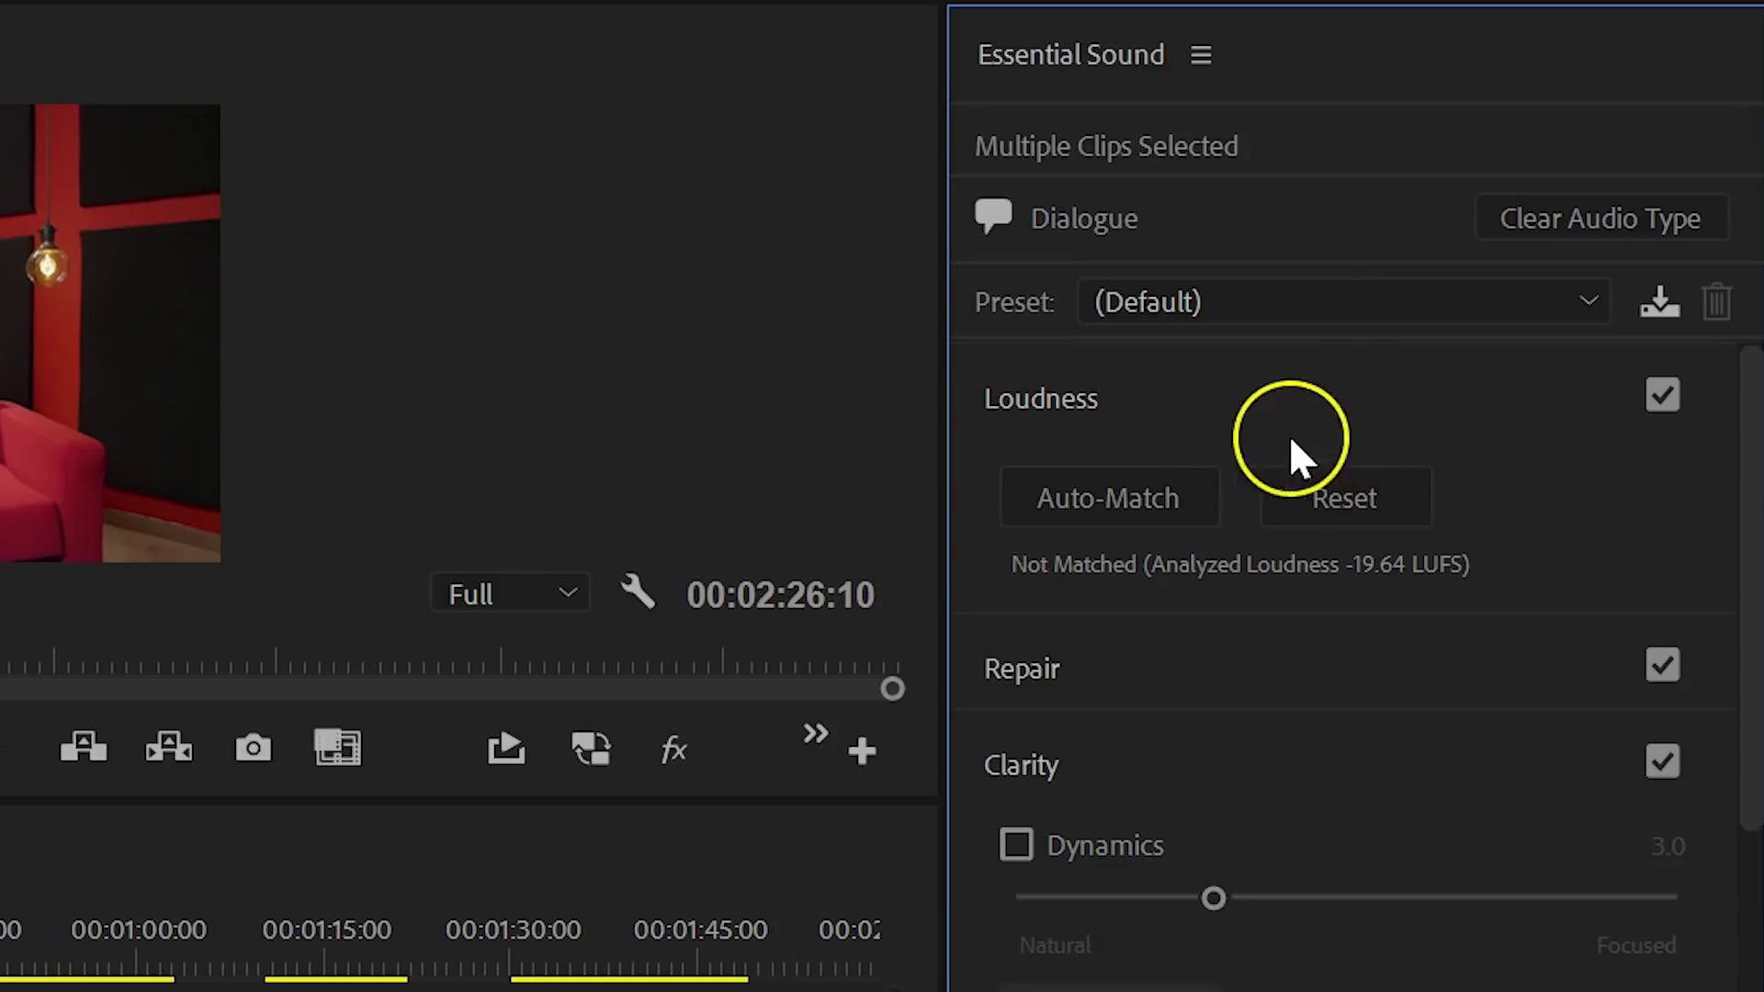
left_click(1171, 478)
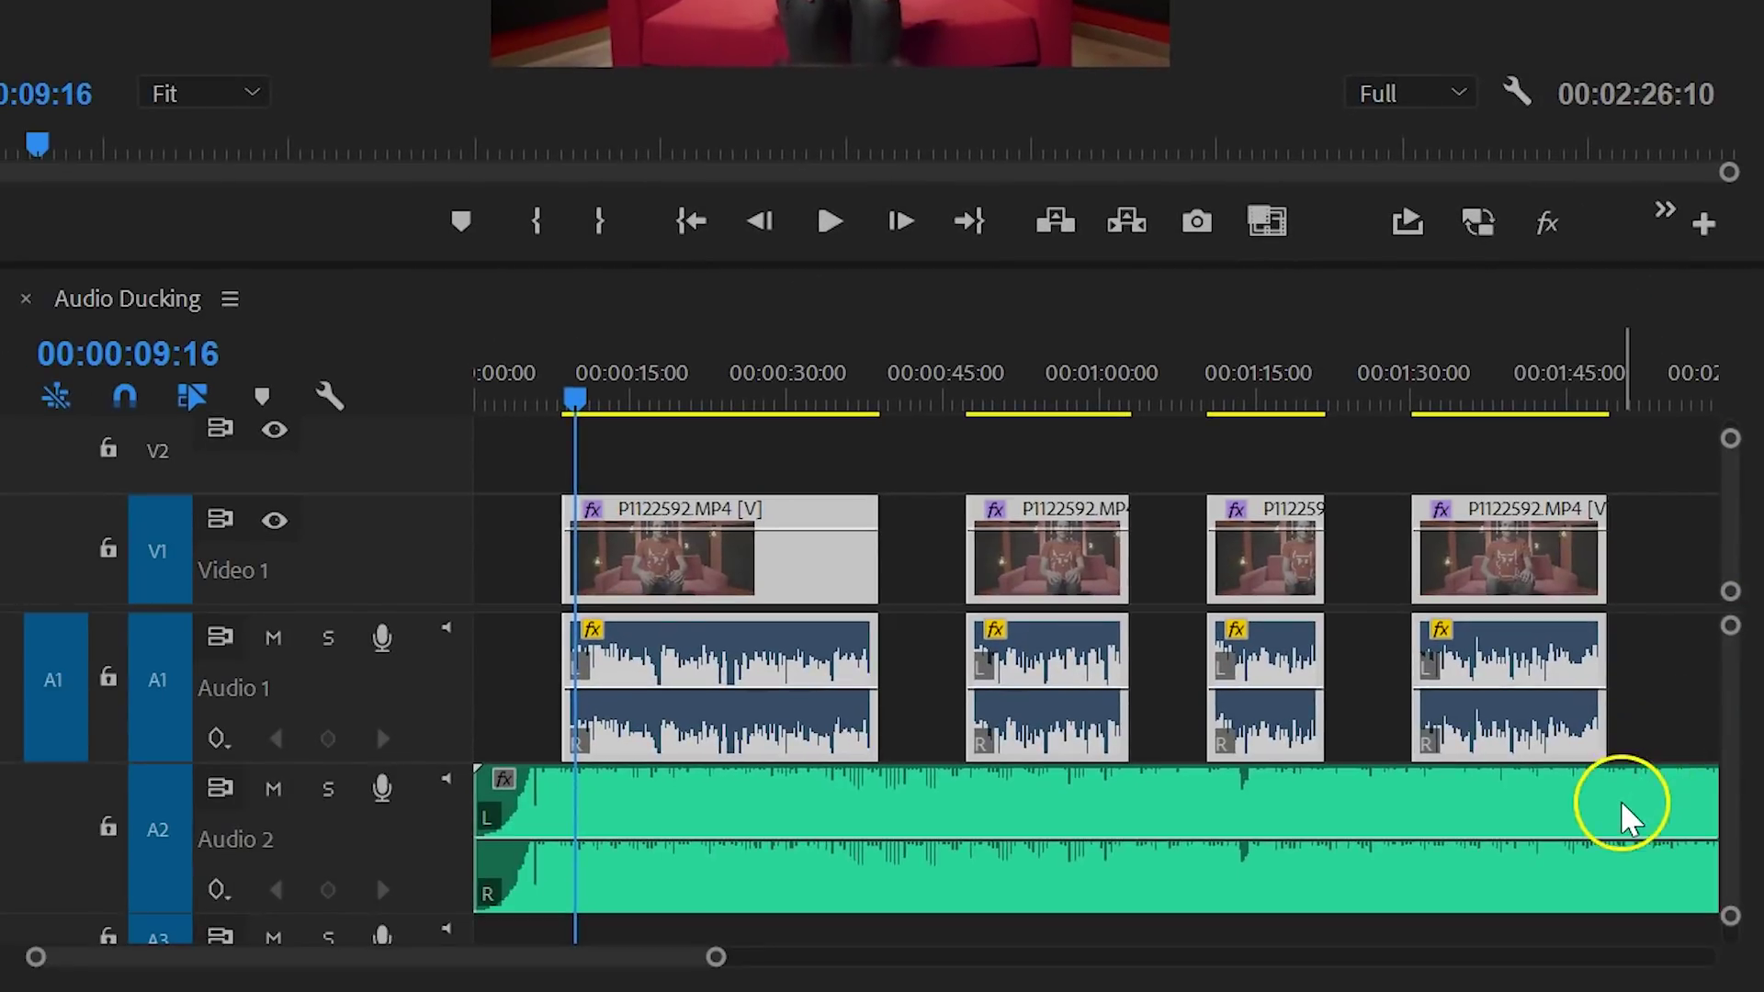
Step: Assign the Music audio type to the Summer Jump.wav clip on Audio 2 and auto-match its loudness
left_click(1392, 970)
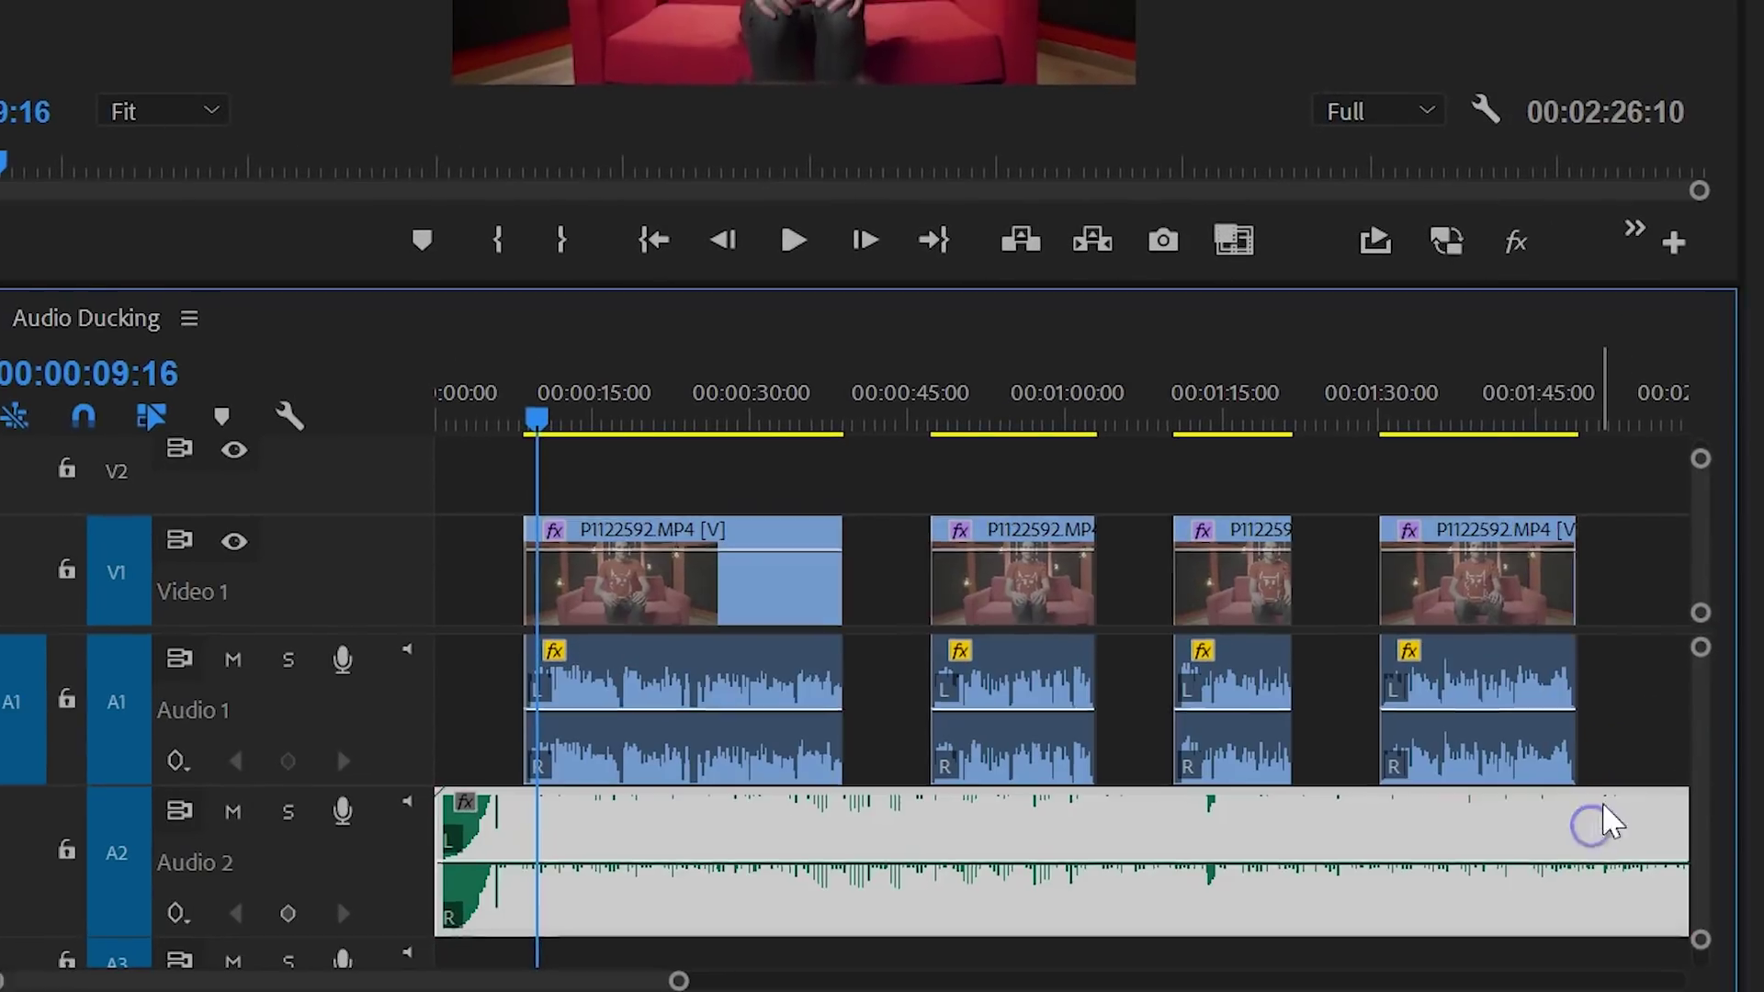
left_click(1416, 595)
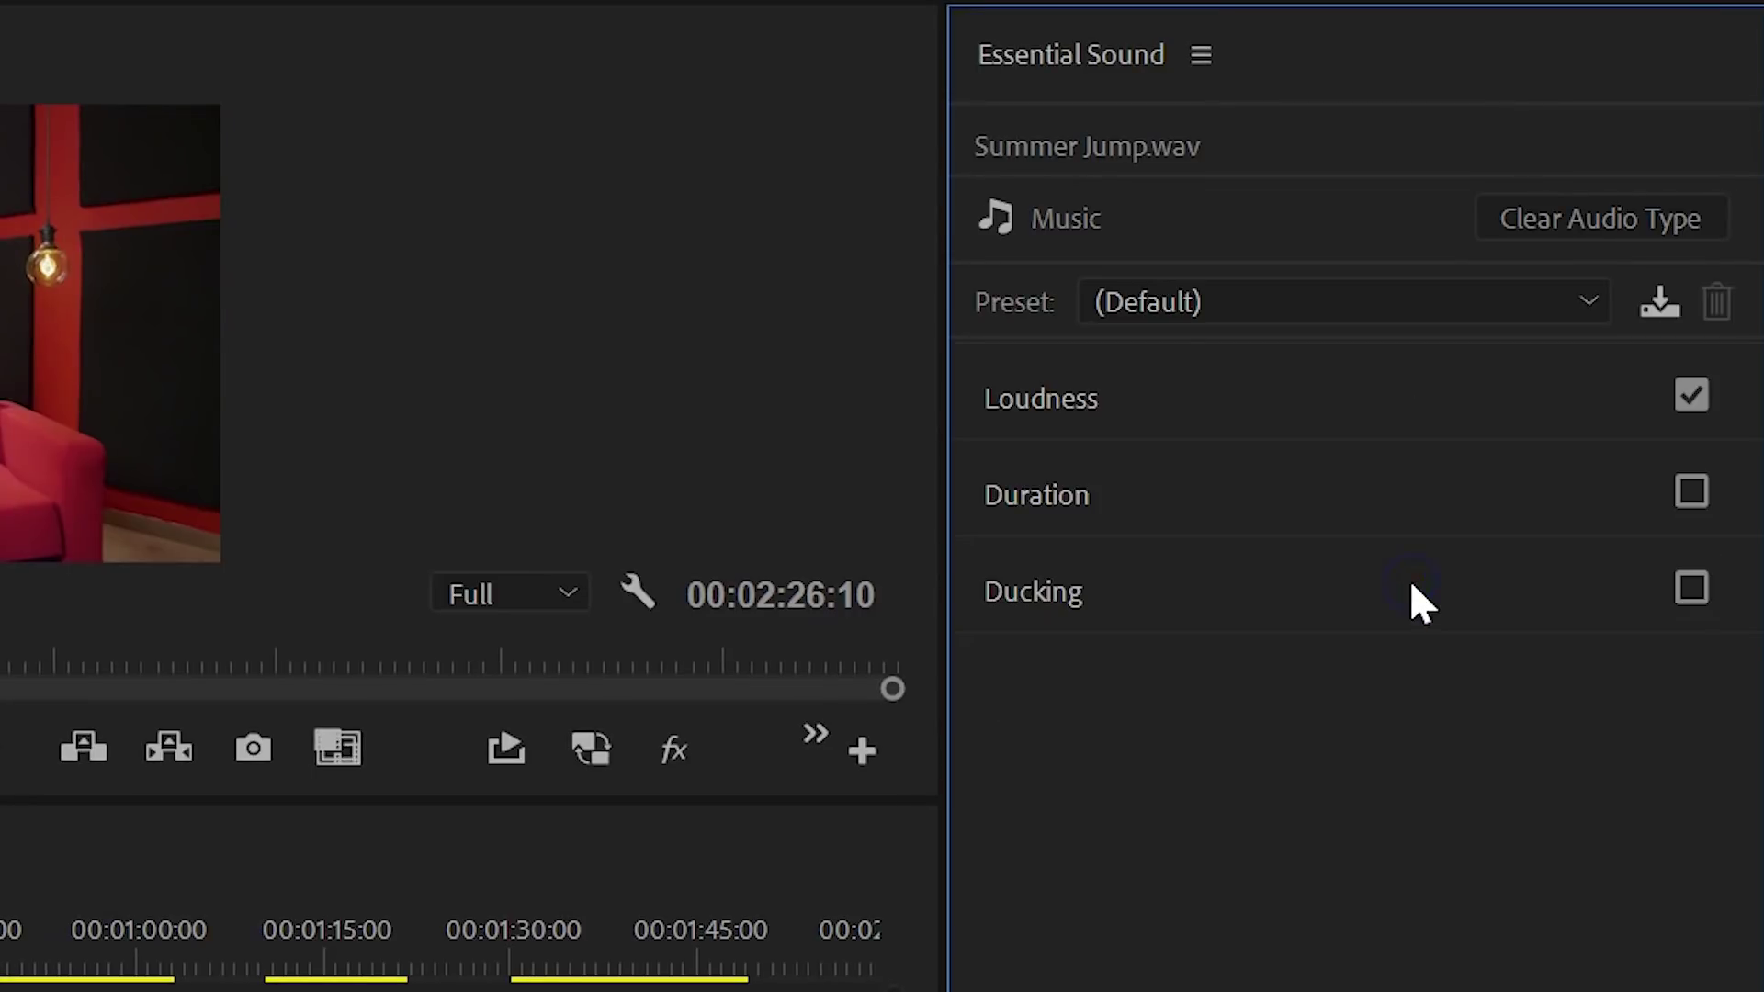
left_click(1114, 397)
left_click(1107, 478)
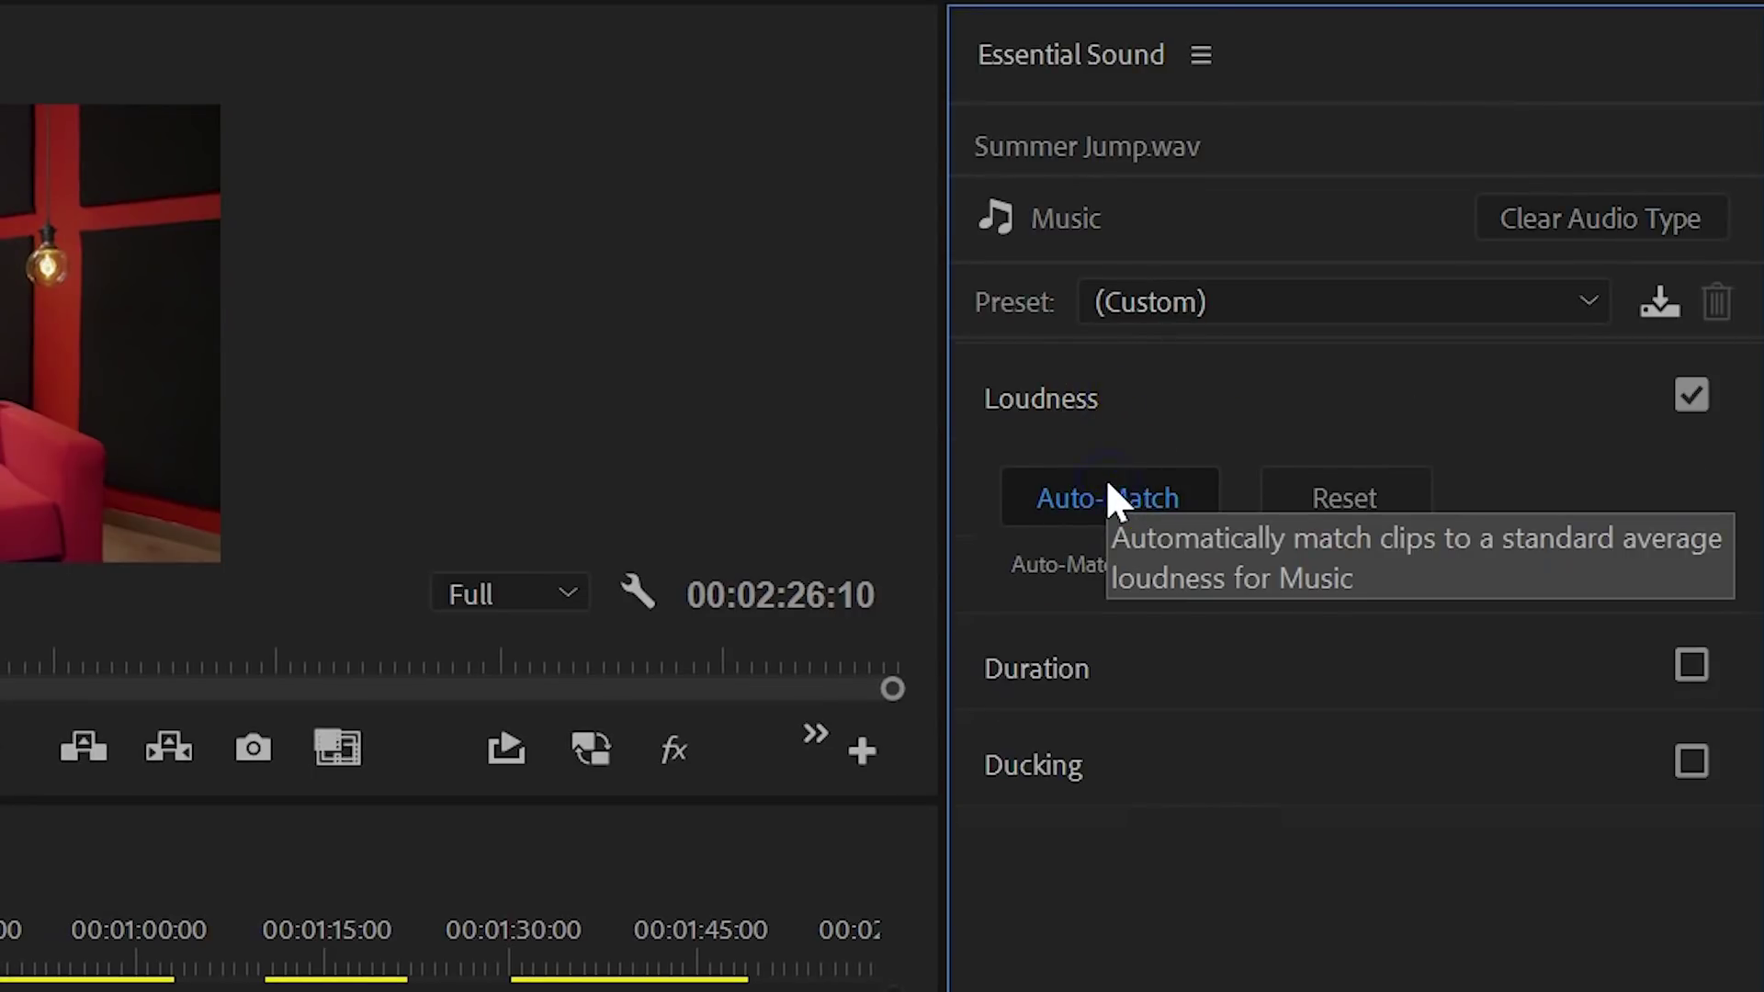
Step: Duck the music against dialogue with sensitivity 4.8, reduction -23.4 dB and fades of 1459 ms, and generate the keyframes
left_click(1077, 763)
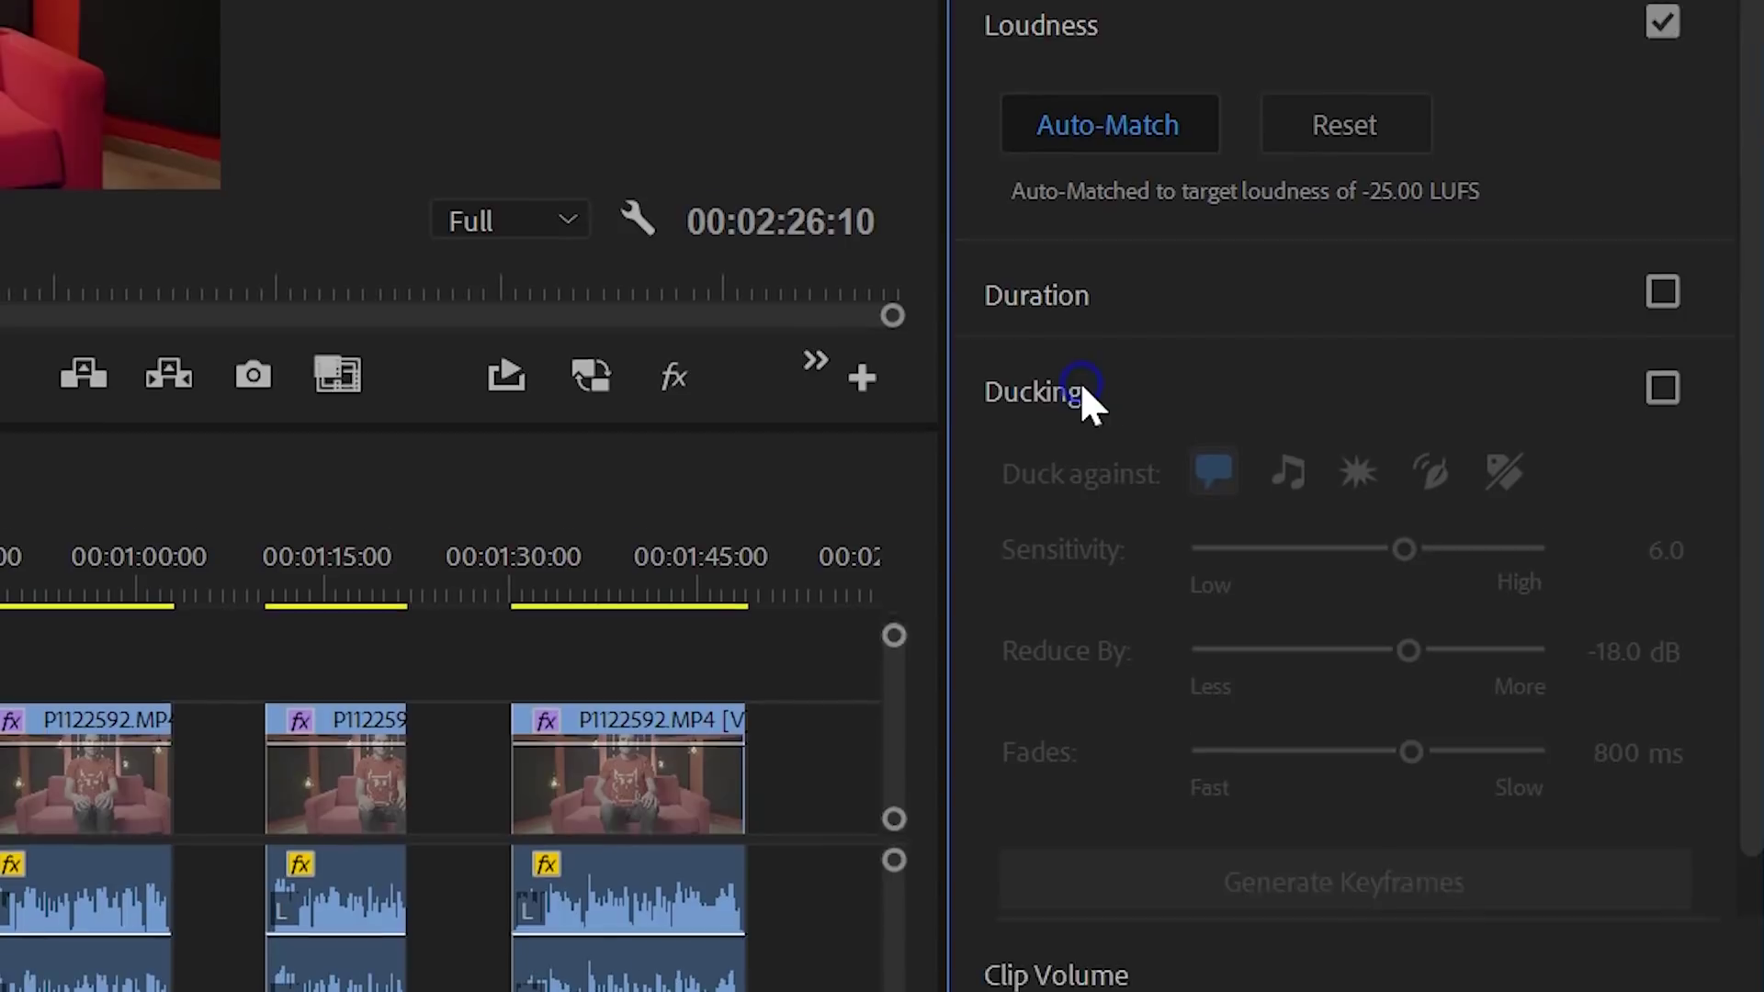
scroll(1746, 359, "down", 1)
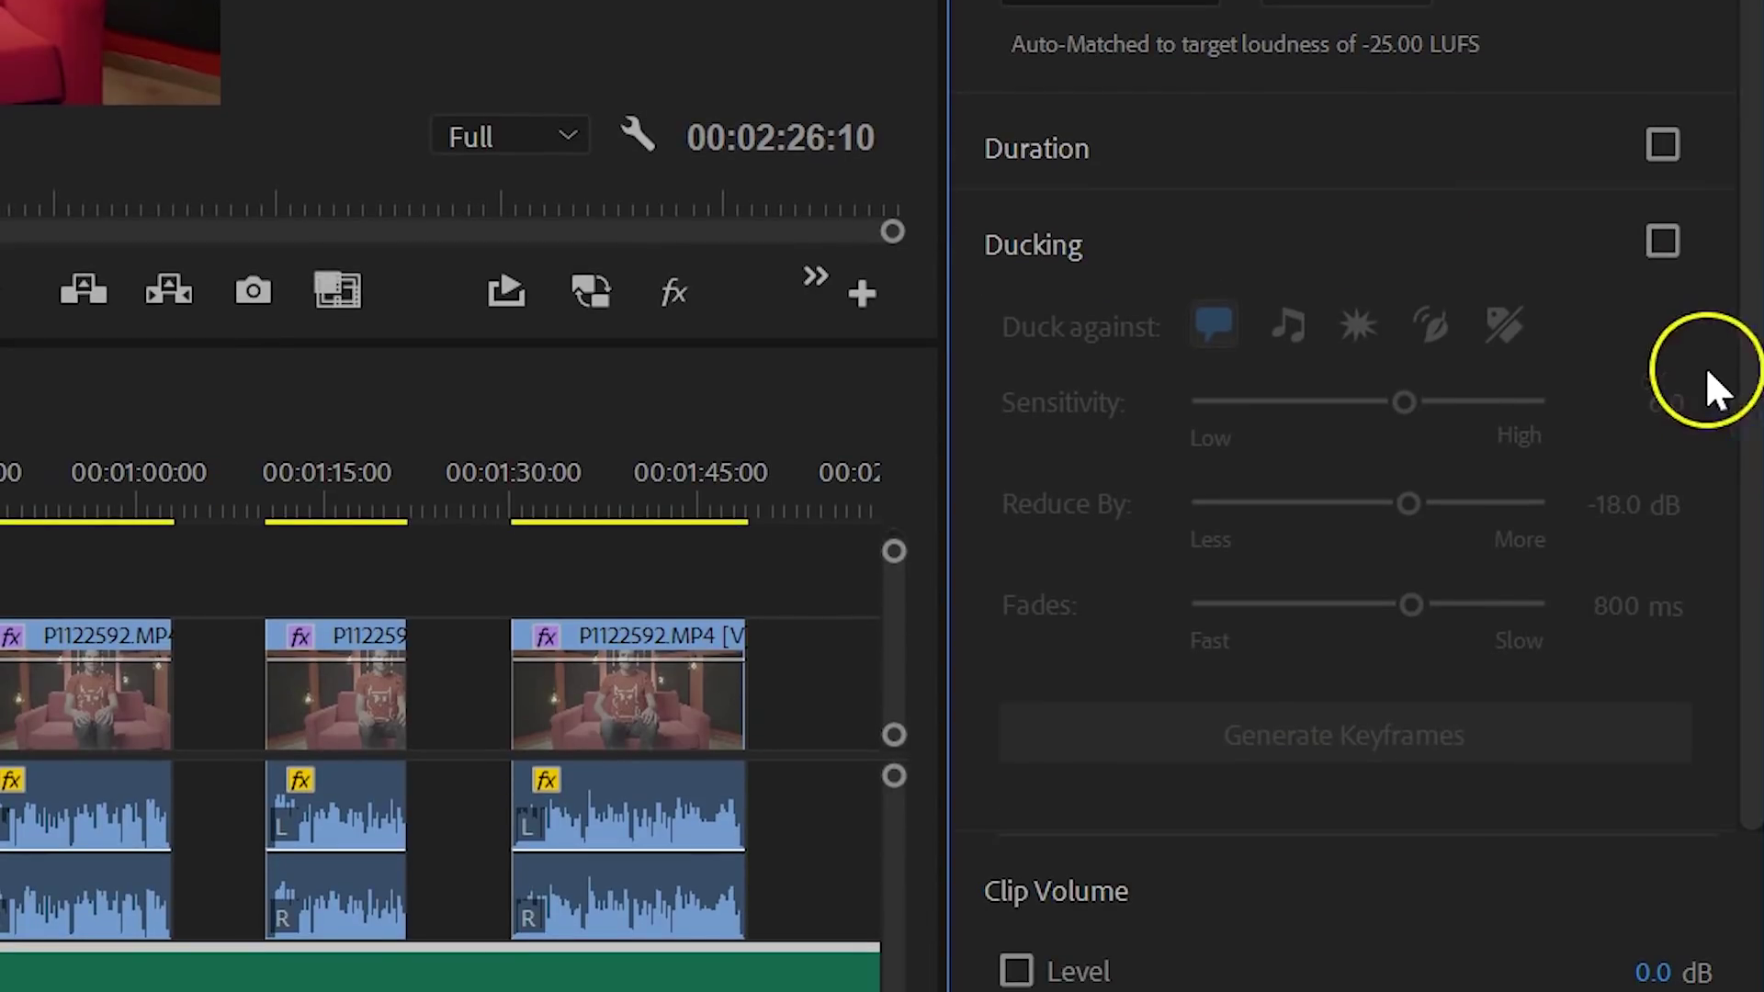
left_click(1674, 246)
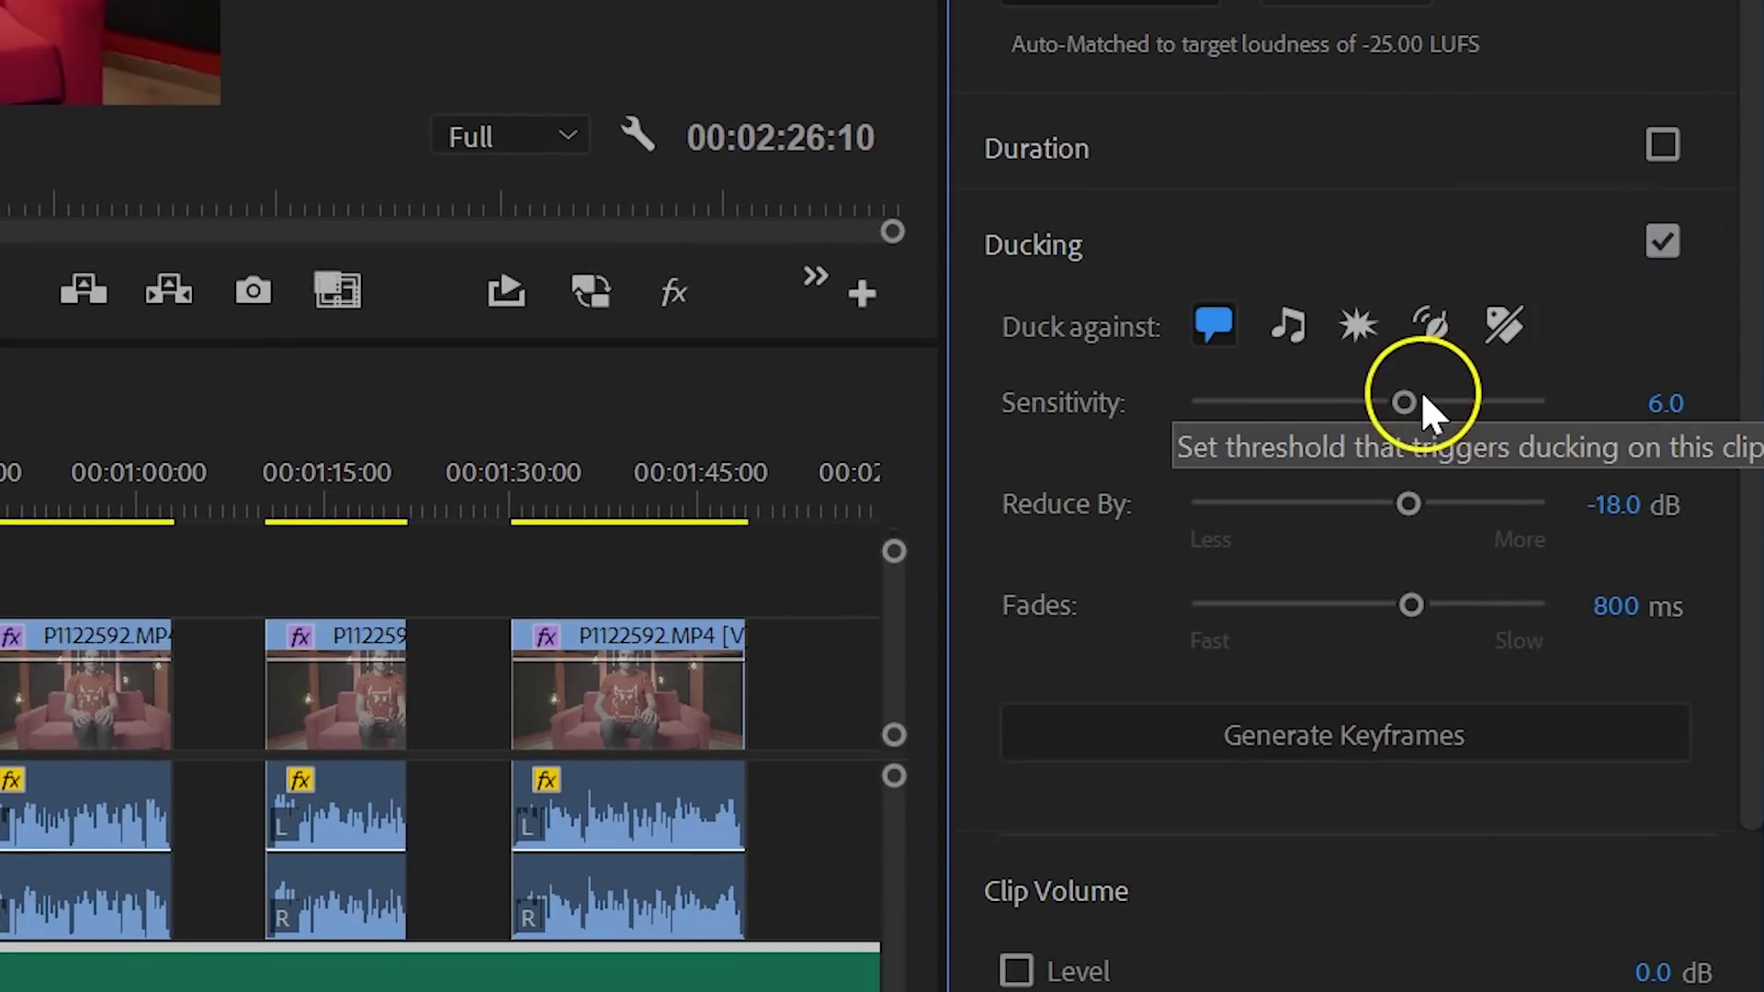
left_click_drag(1404, 401, 1363, 402)
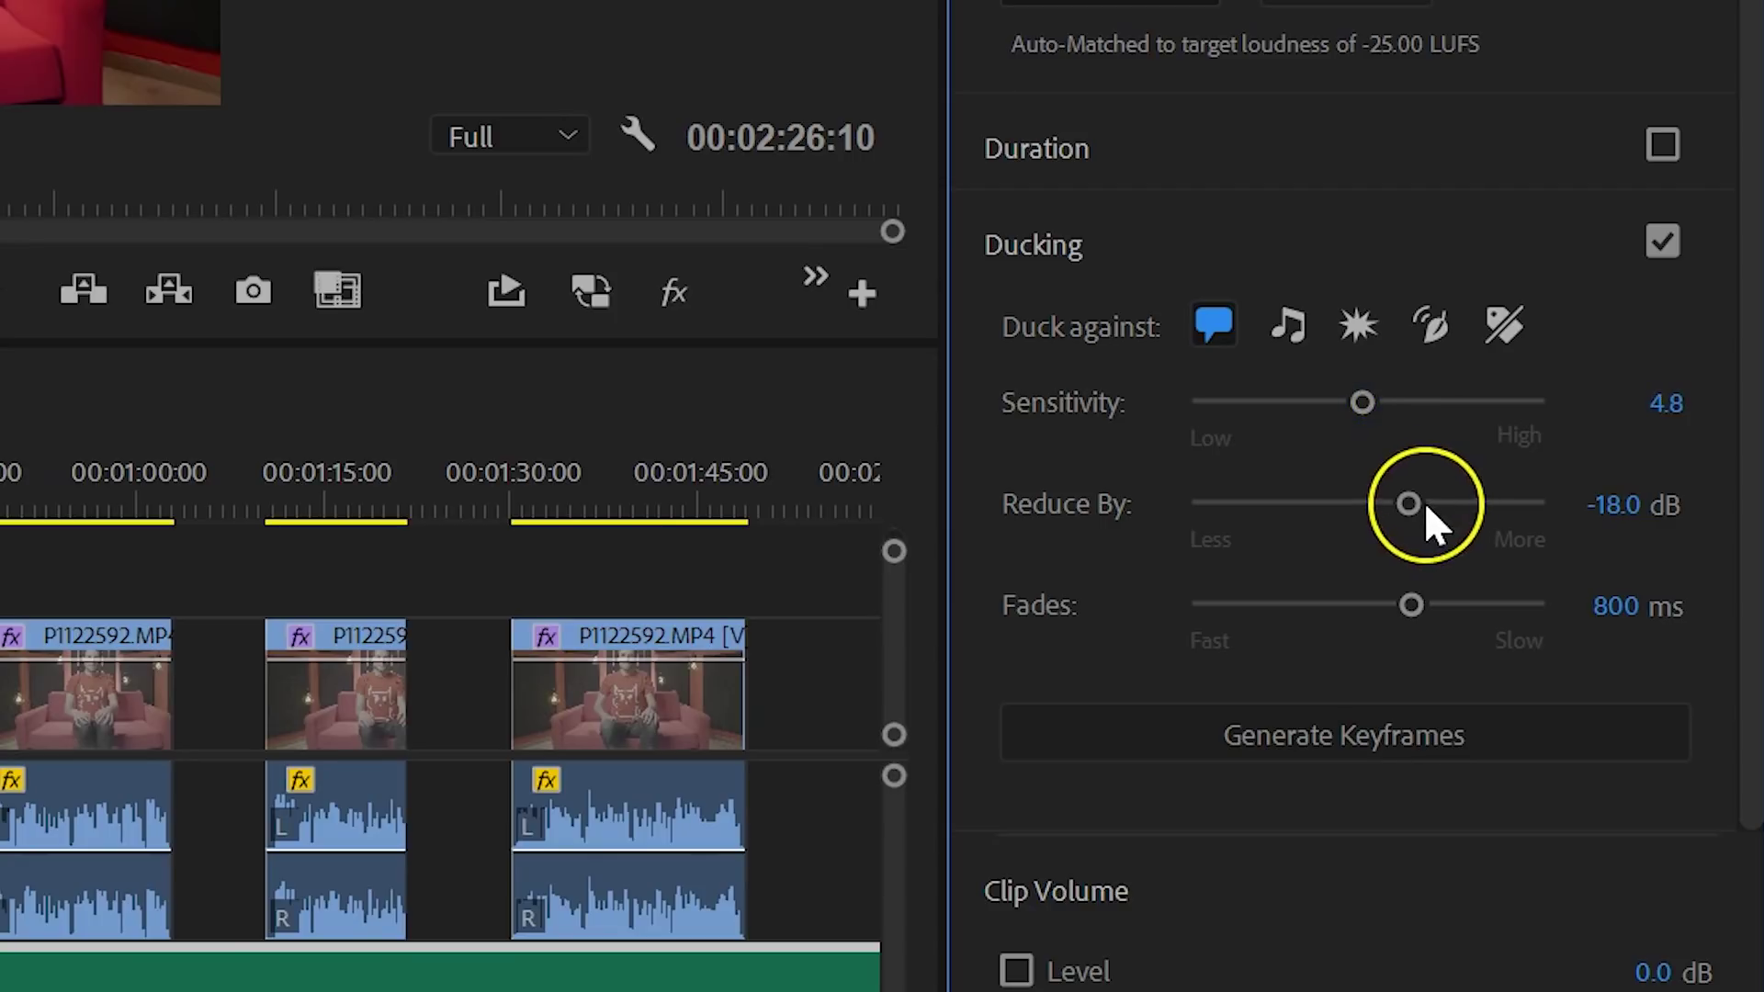
left_click_drag(1424, 504, 1451, 497)
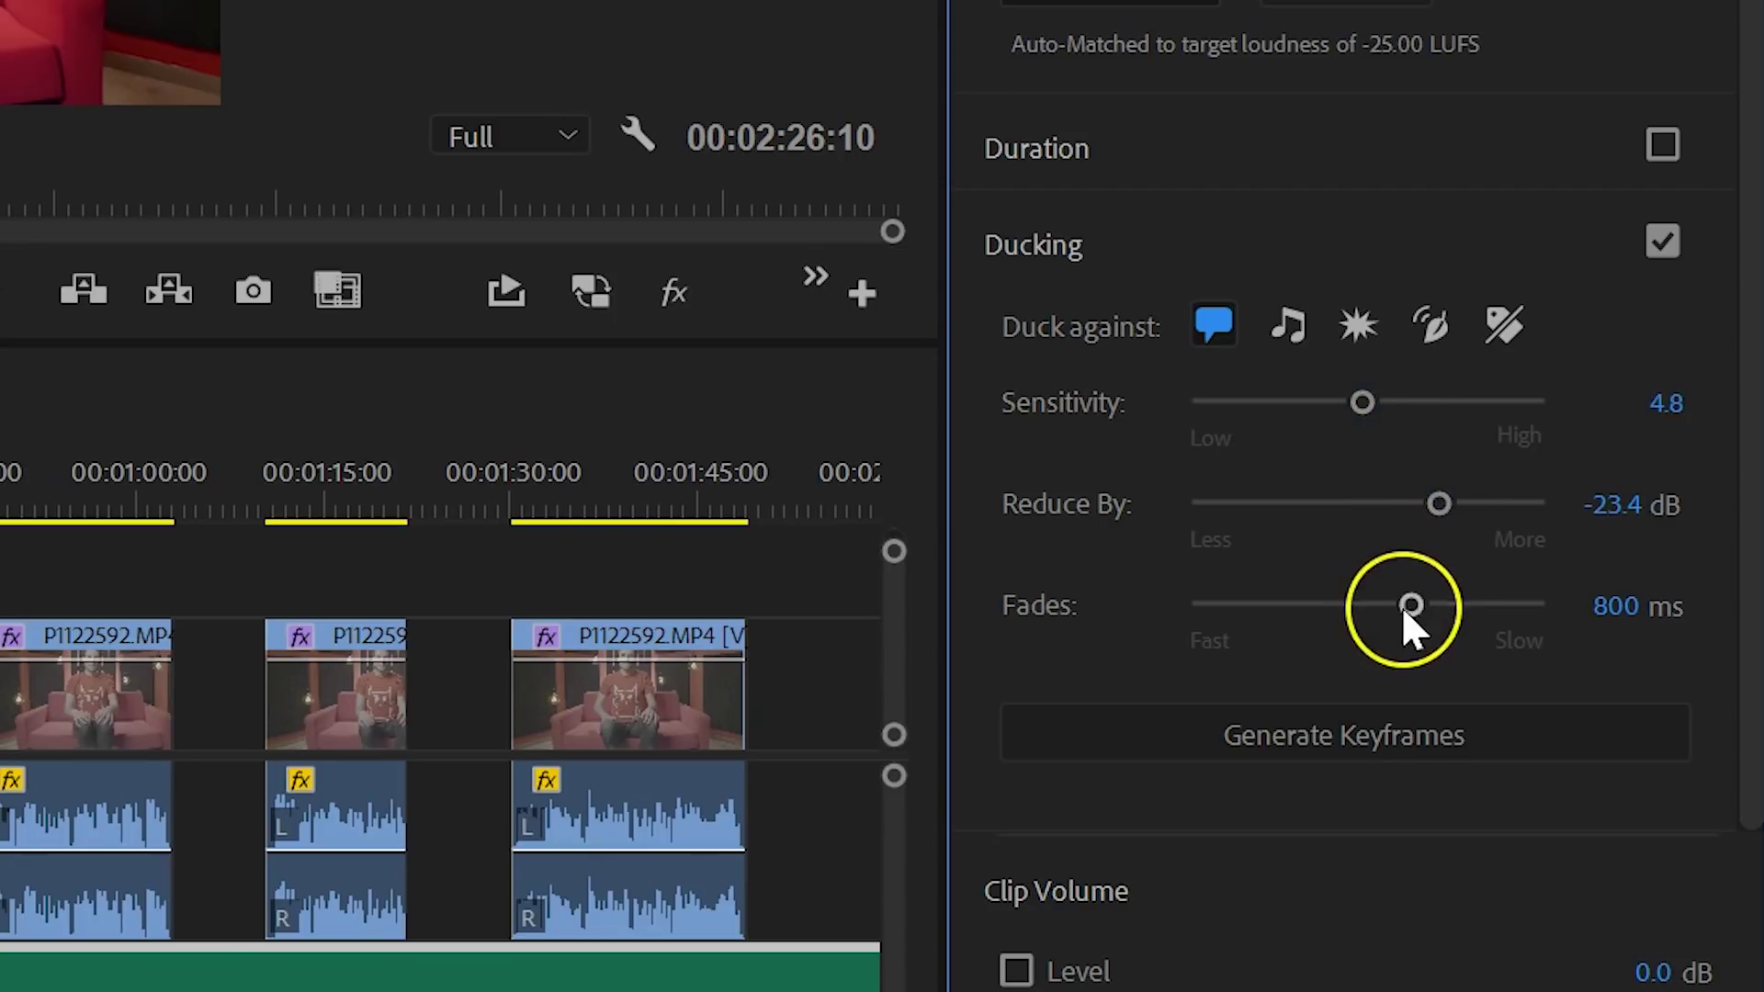
left_click_drag(1429, 603, 1494, 600)
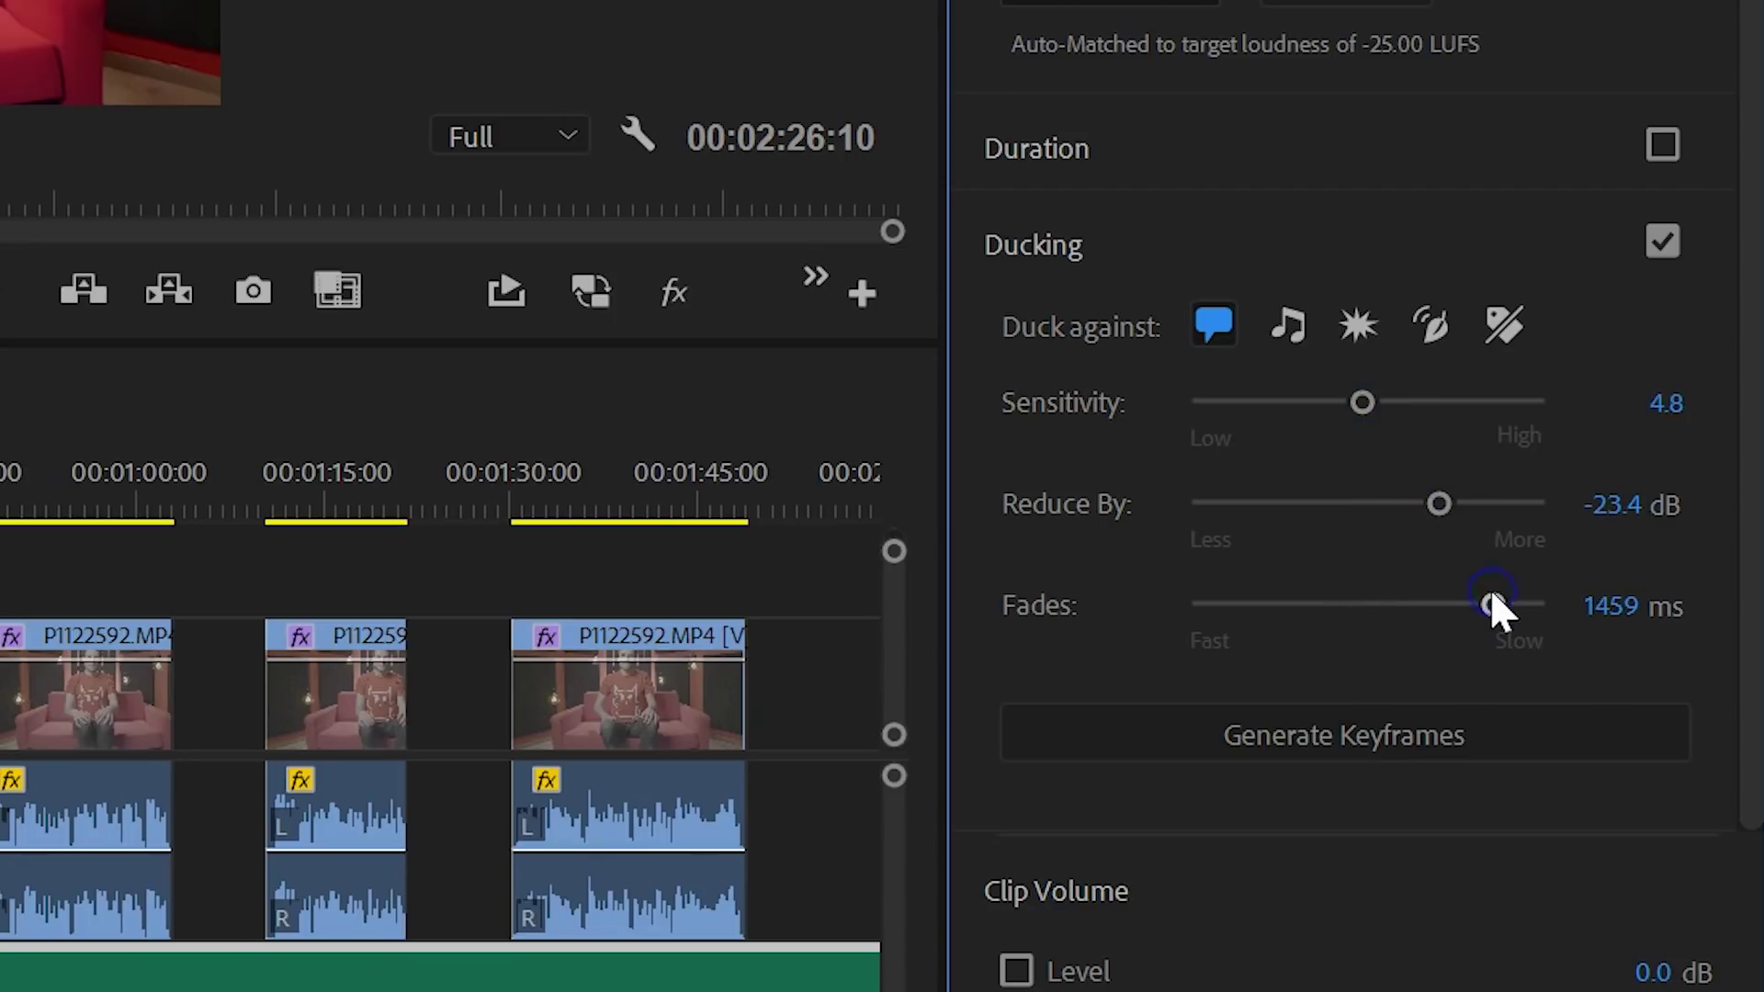
left_click(1445, 727)
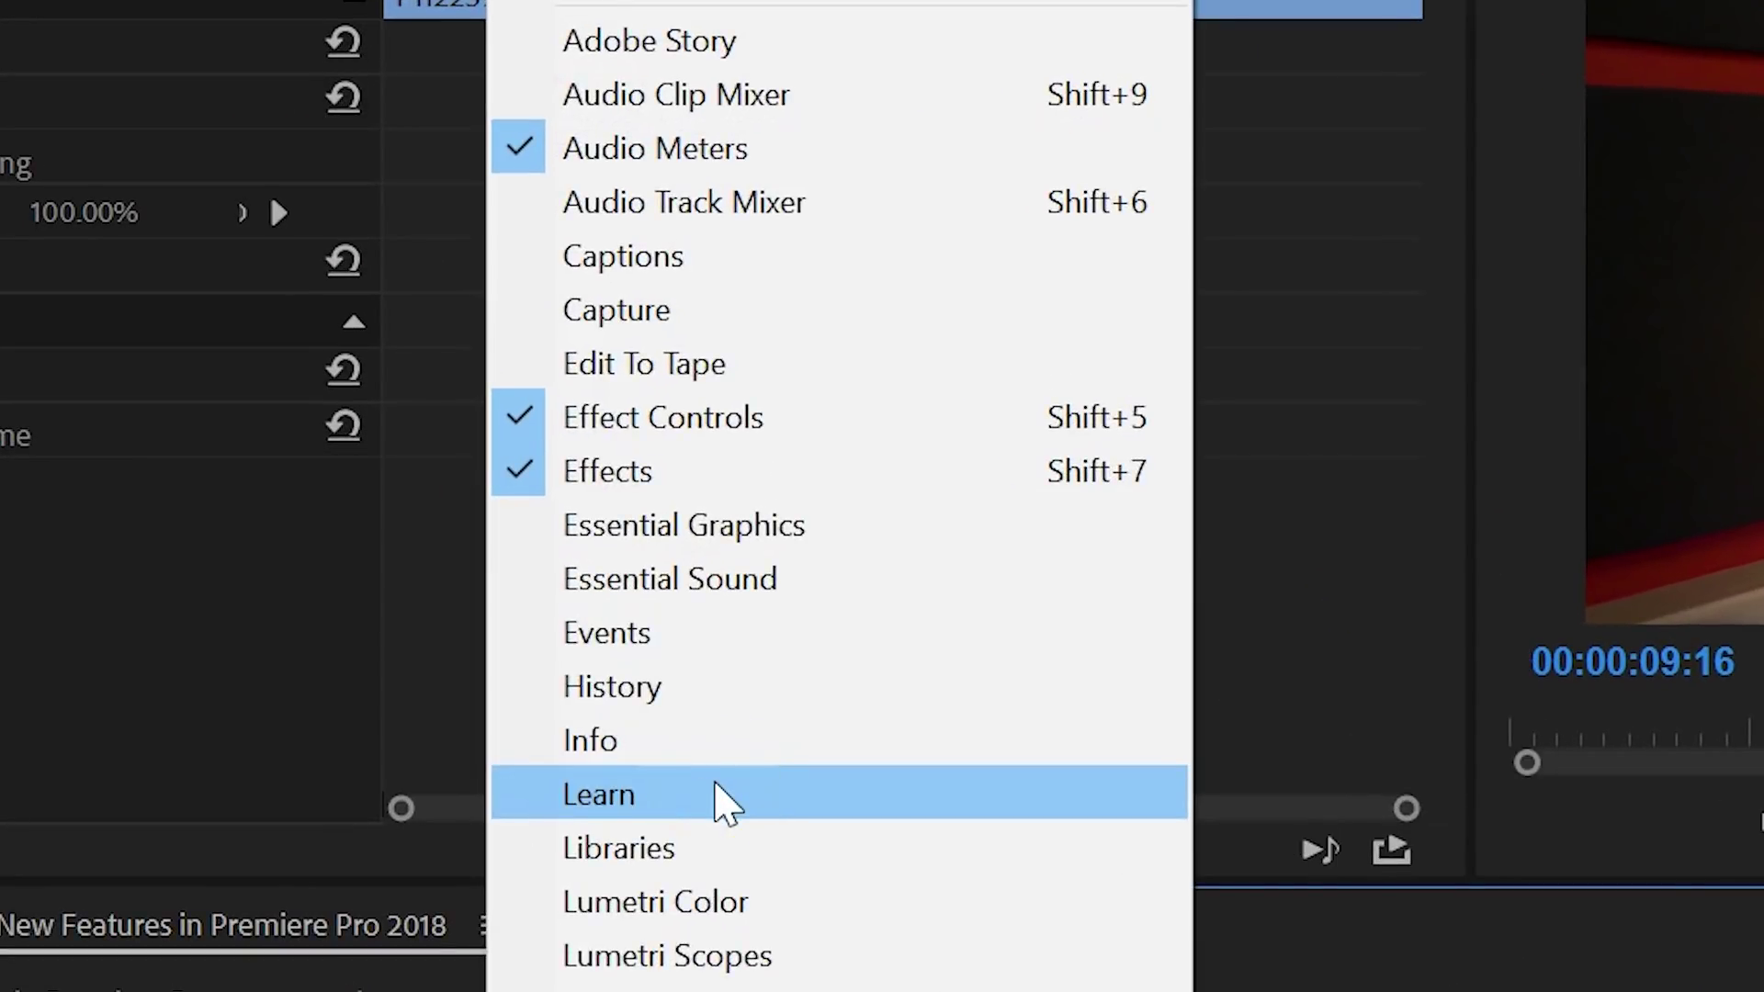
Step: Show the Learn panel with the built-in Premiere Pro tutorials
left_click(719, 792)
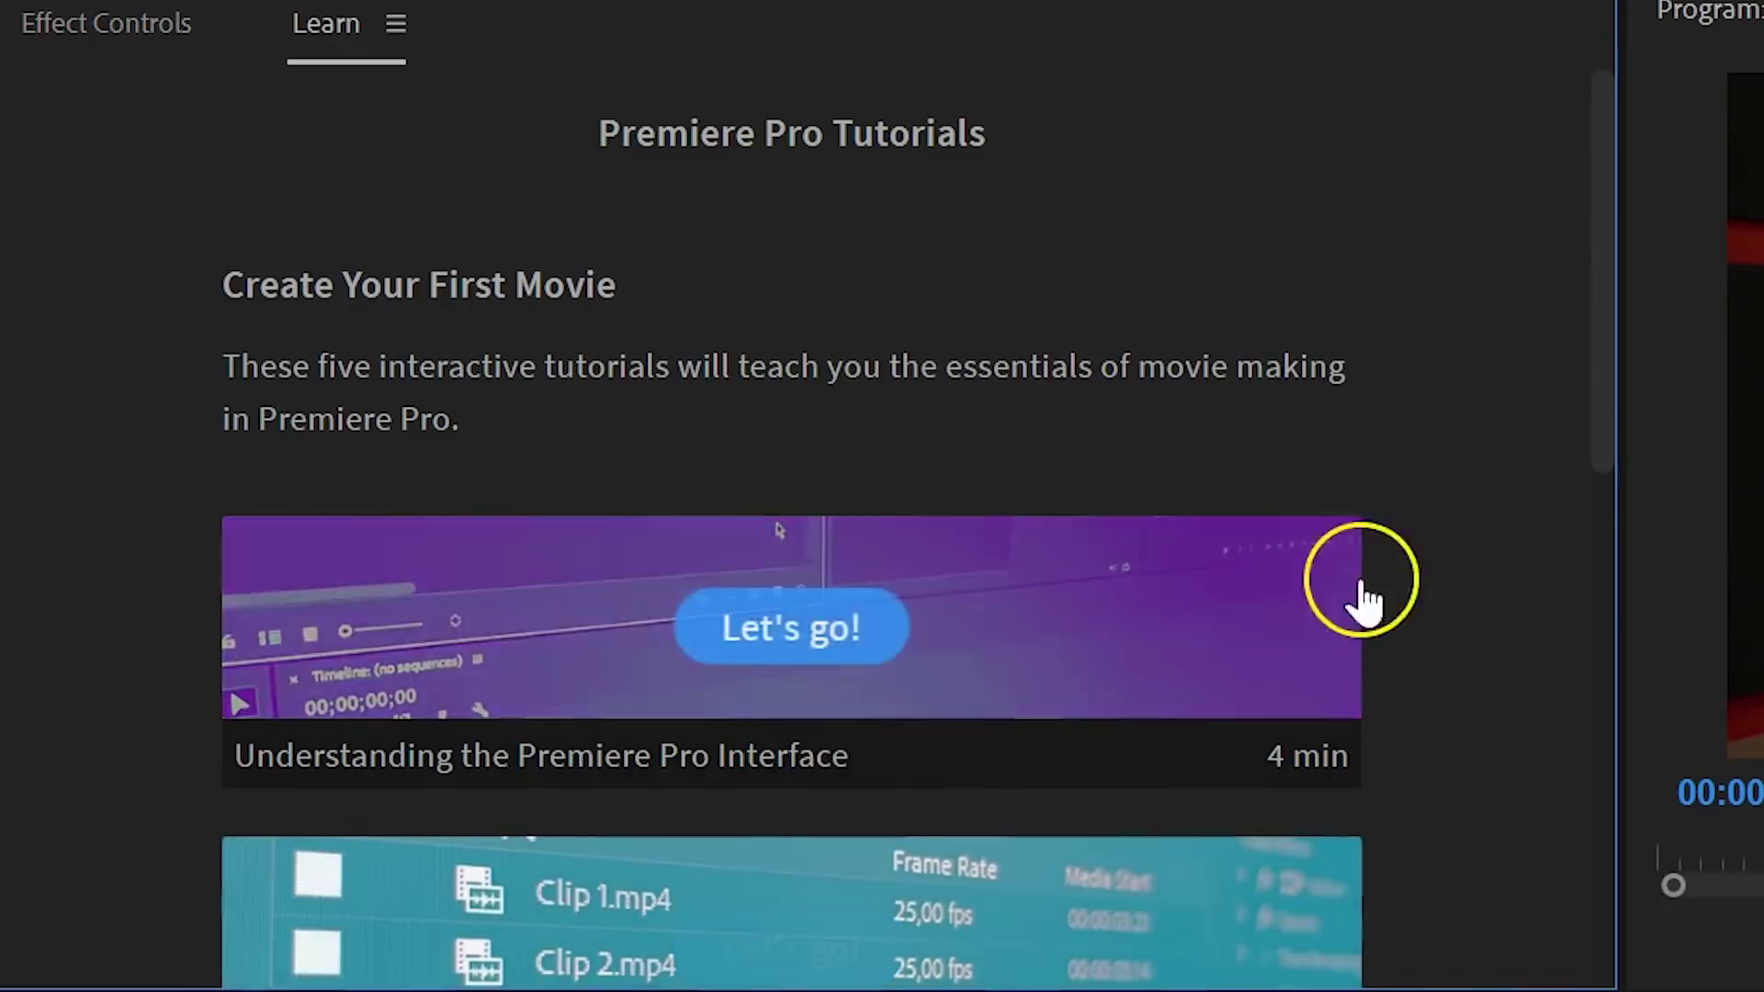
Step: Browse the Create Your First Movie tutorials and start the Importing Media one
left_click_drag(1460, 312, 1504, 563)
left_click_drag(1652, 691, 1567, 575)
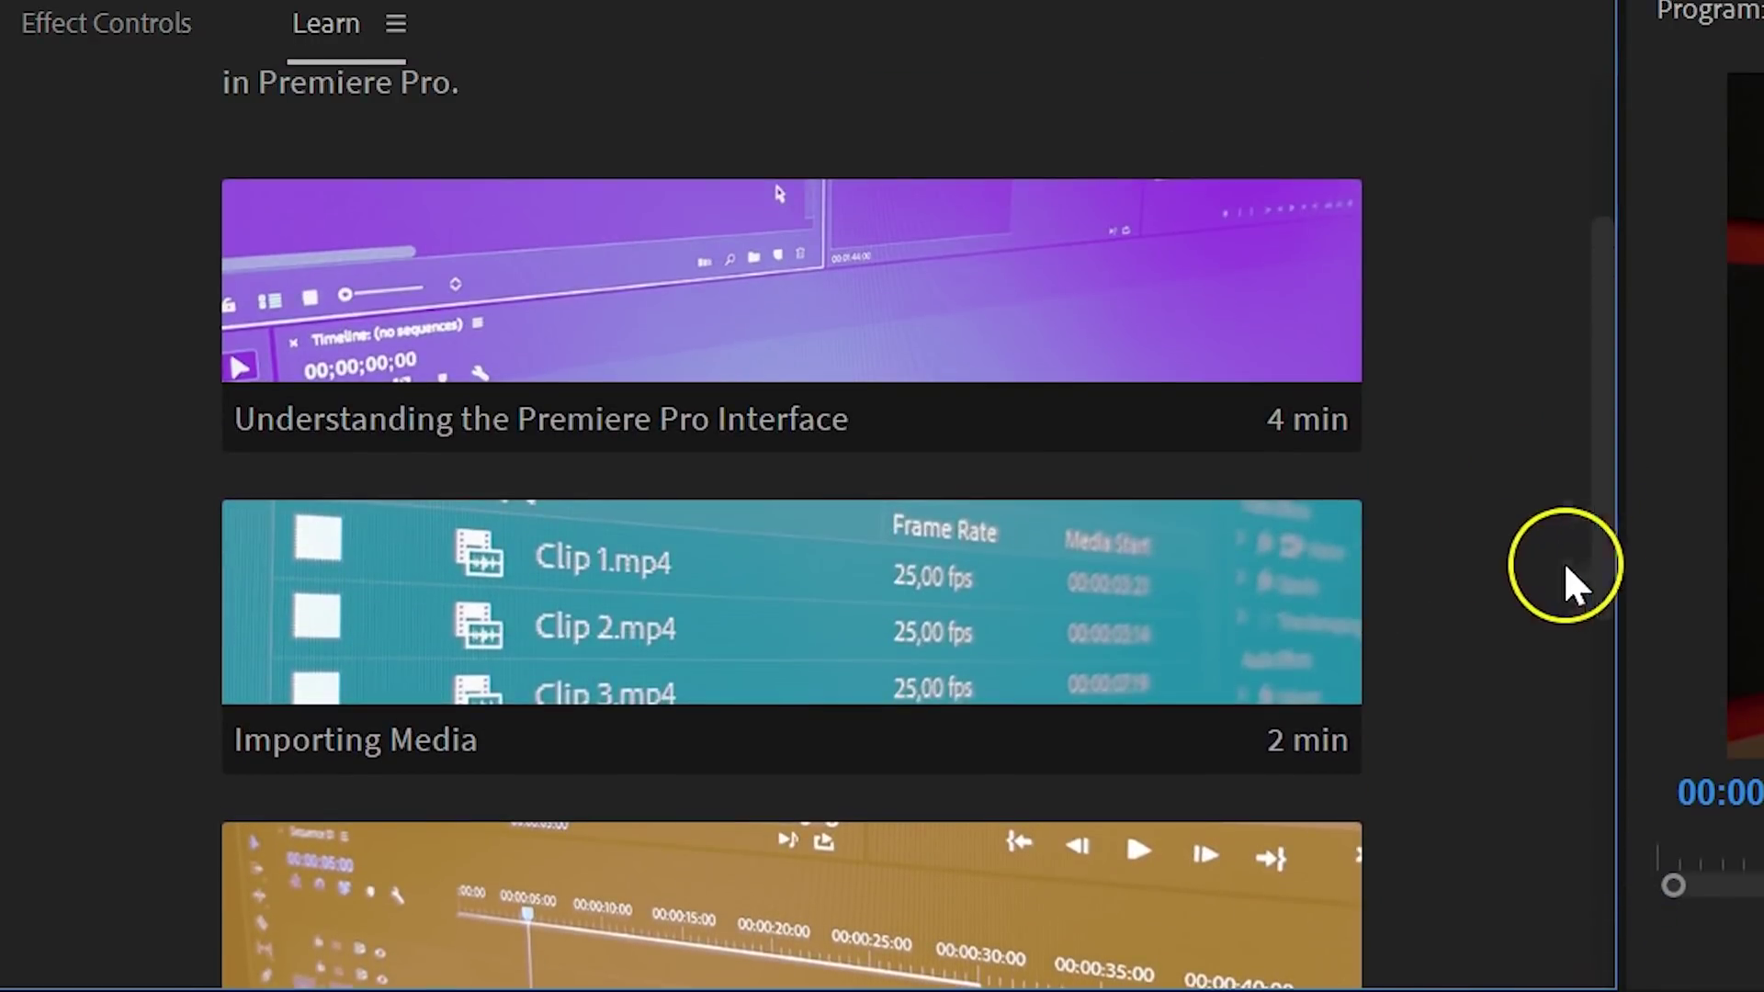
mouse_move(887, 634)
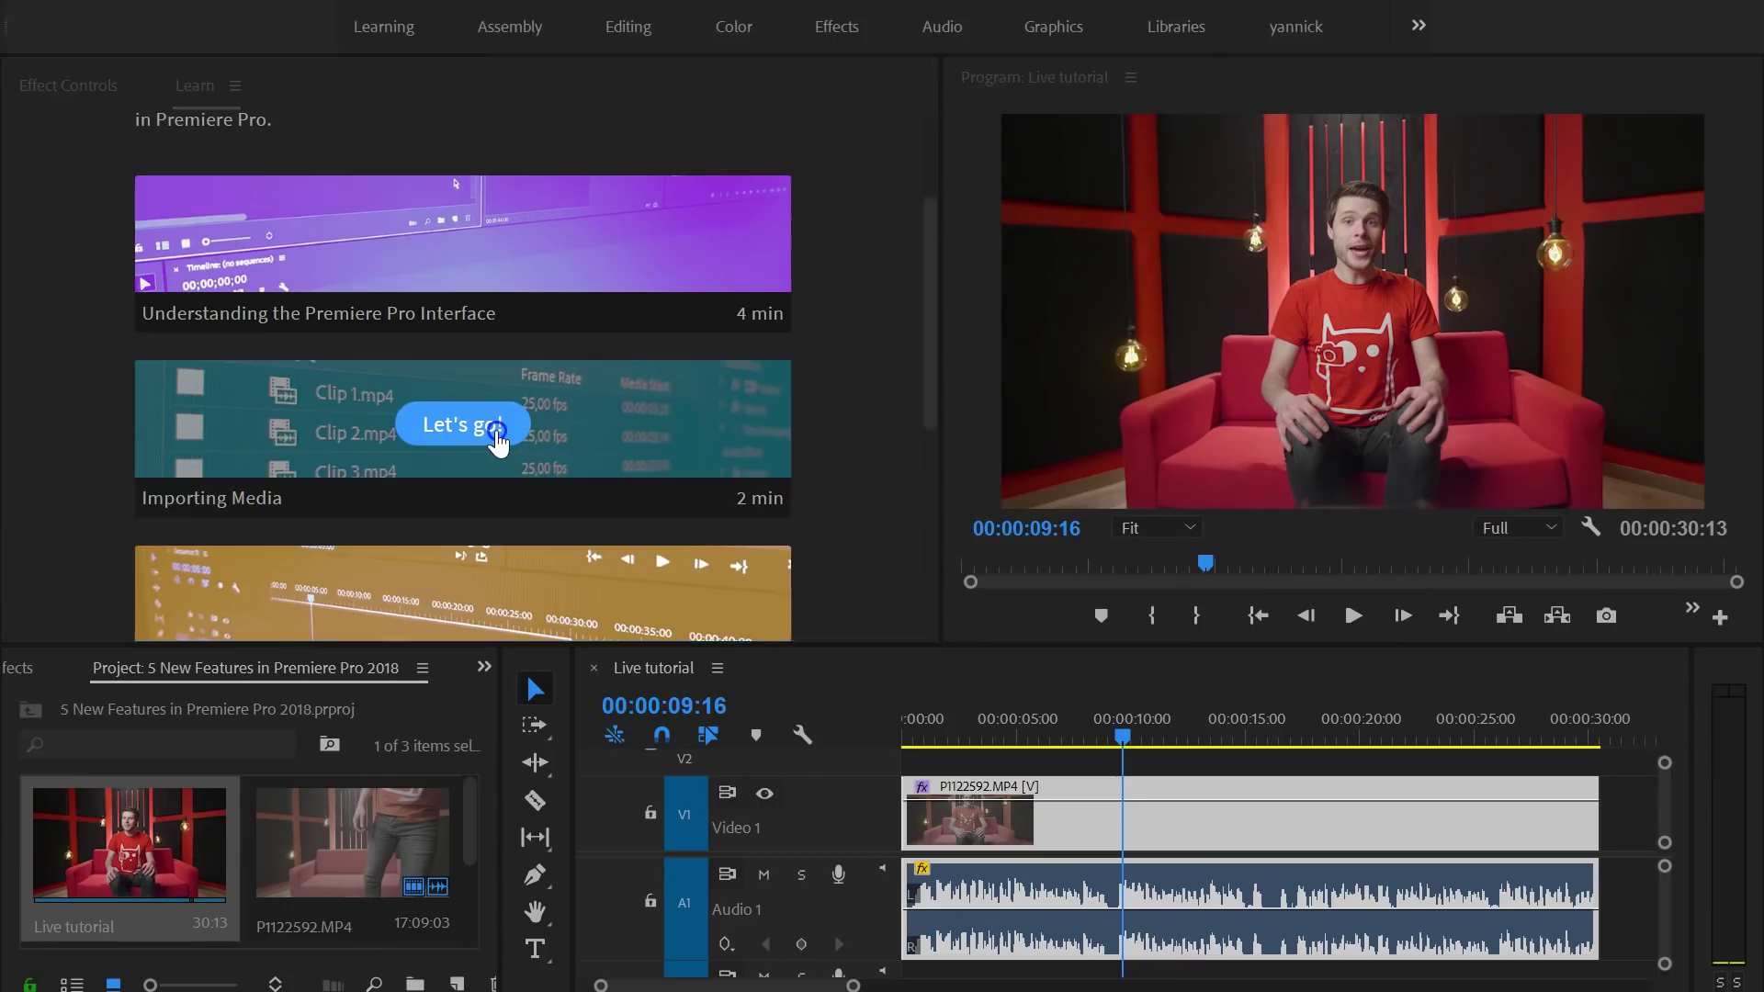
left_click(855, 638)
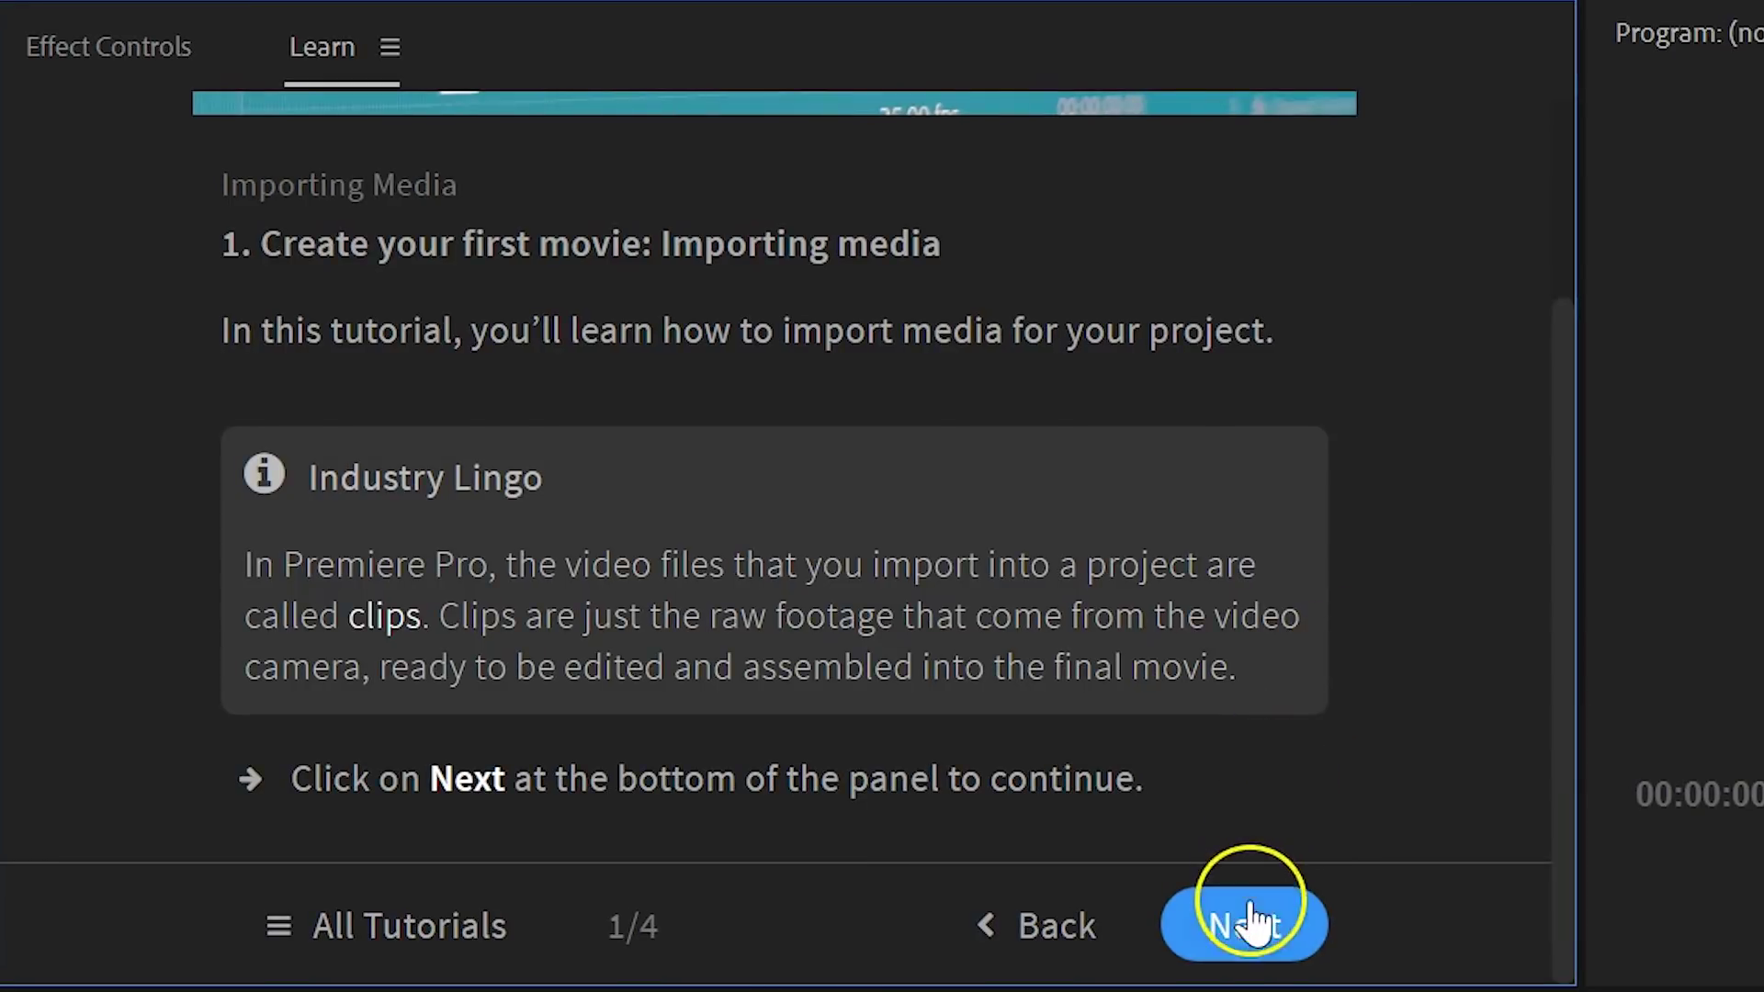
Step: Advance through the Importing Media tutorial and open the Preparing Your Clips for Editing tutorial with its project
left_click(1250, 926)
scroll(1481, 620, "up", 5)
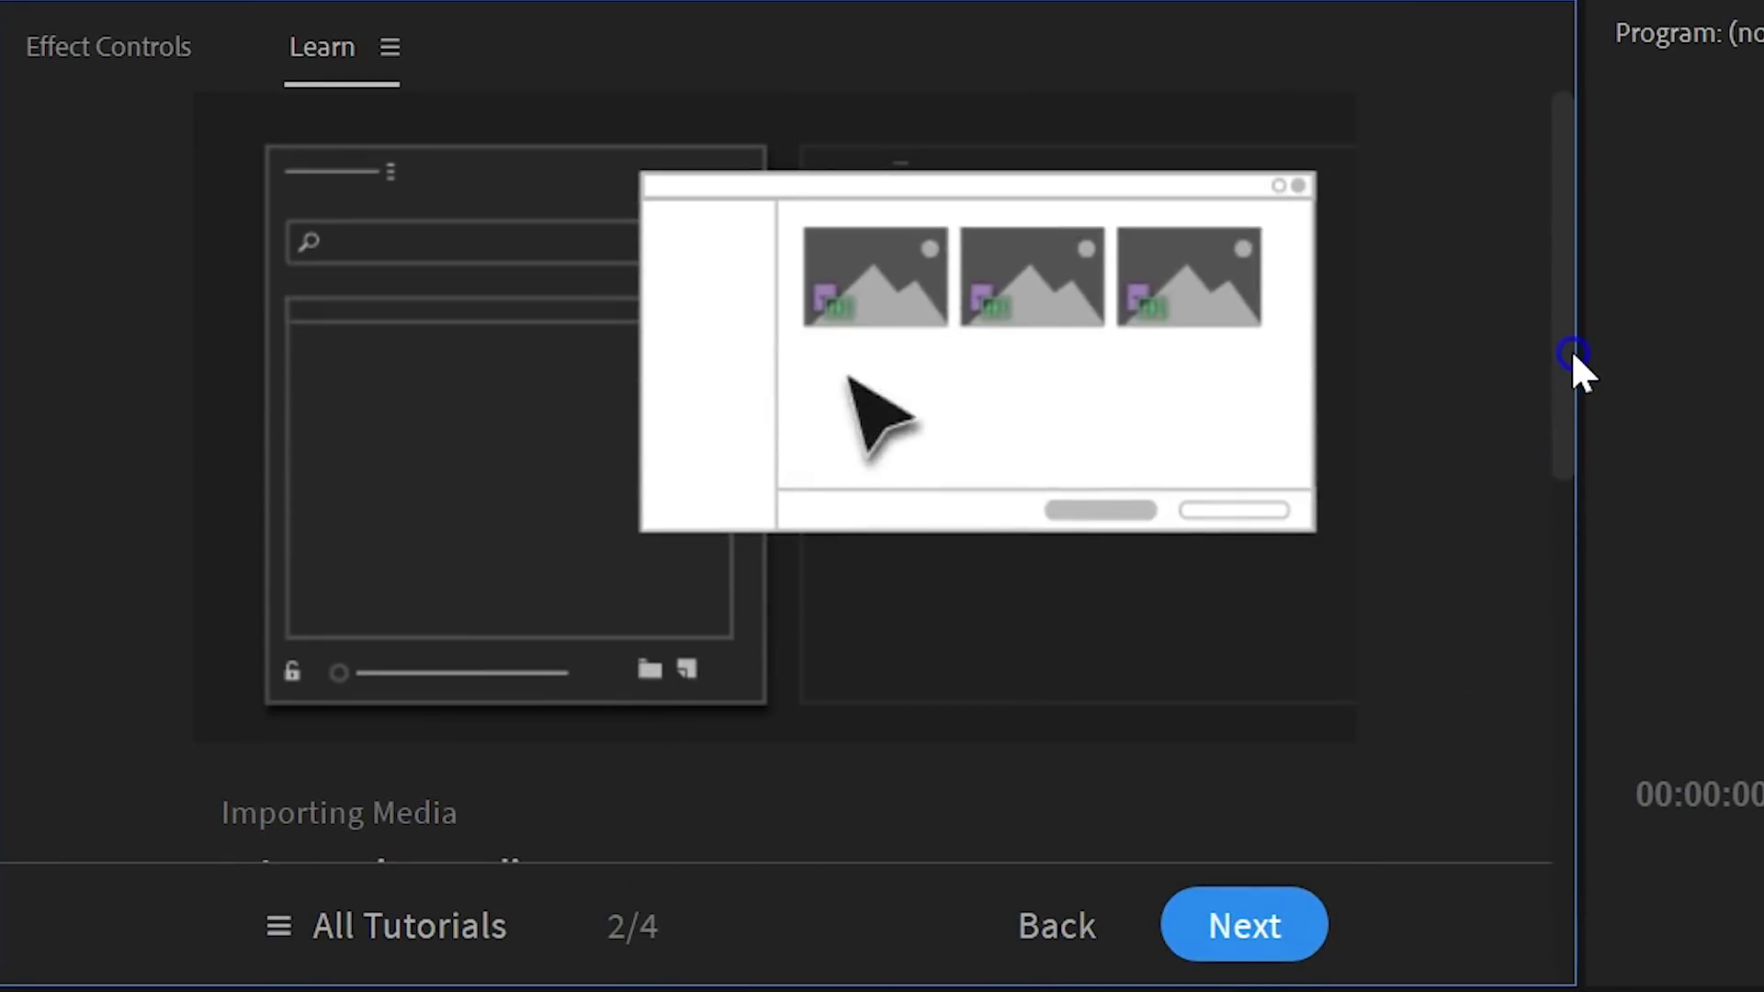
left_click(1231, 929)
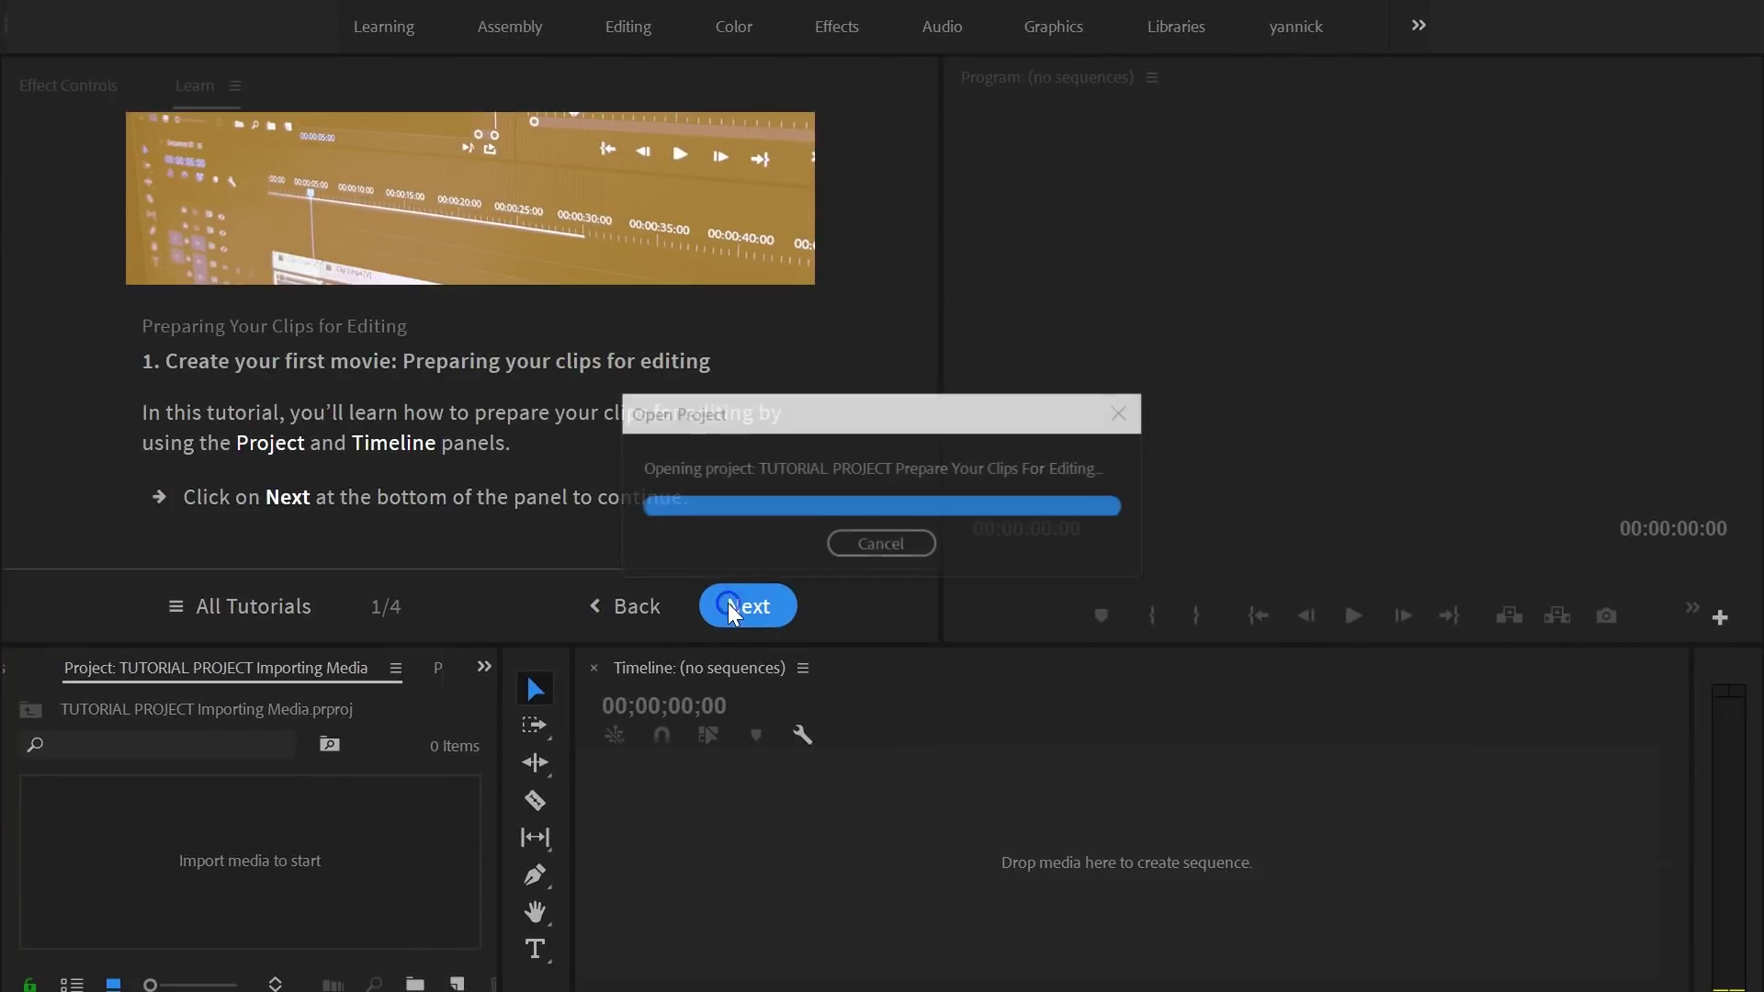
left_click(726, 581)
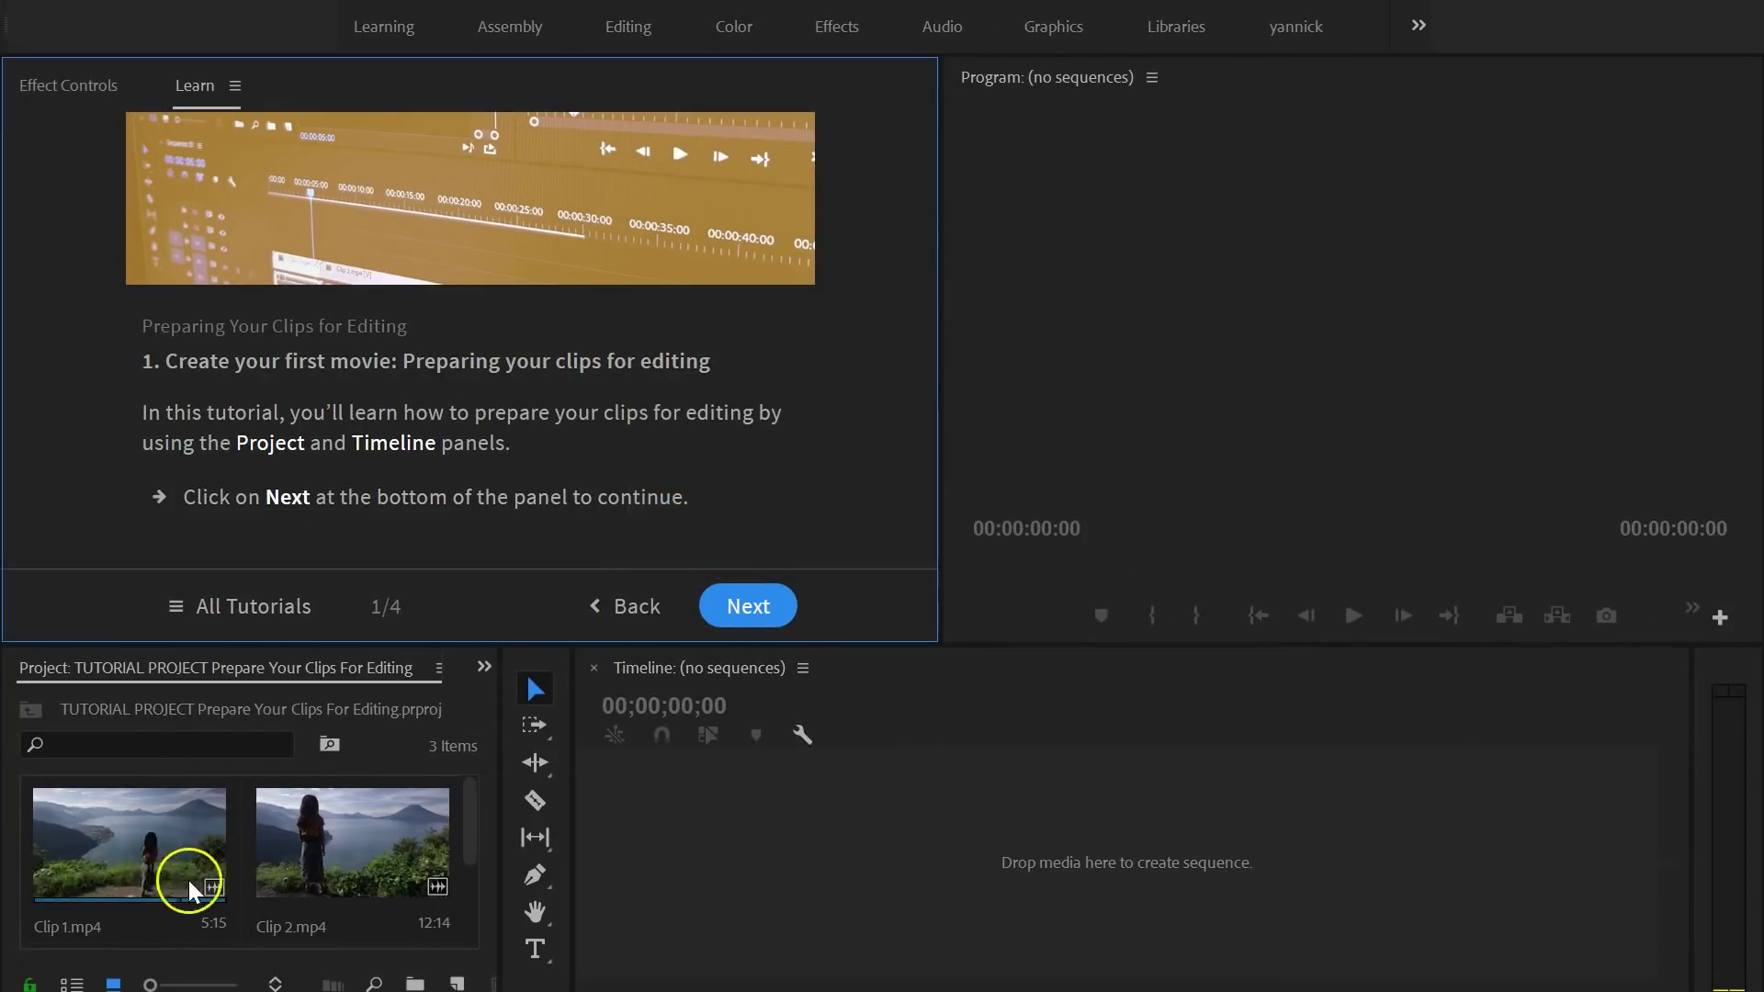
Step: Continue to page 2 of the clip preparation tutorial and create a sequence from Clip 1.mp4 in the empty timeline
left_click(757, 611)
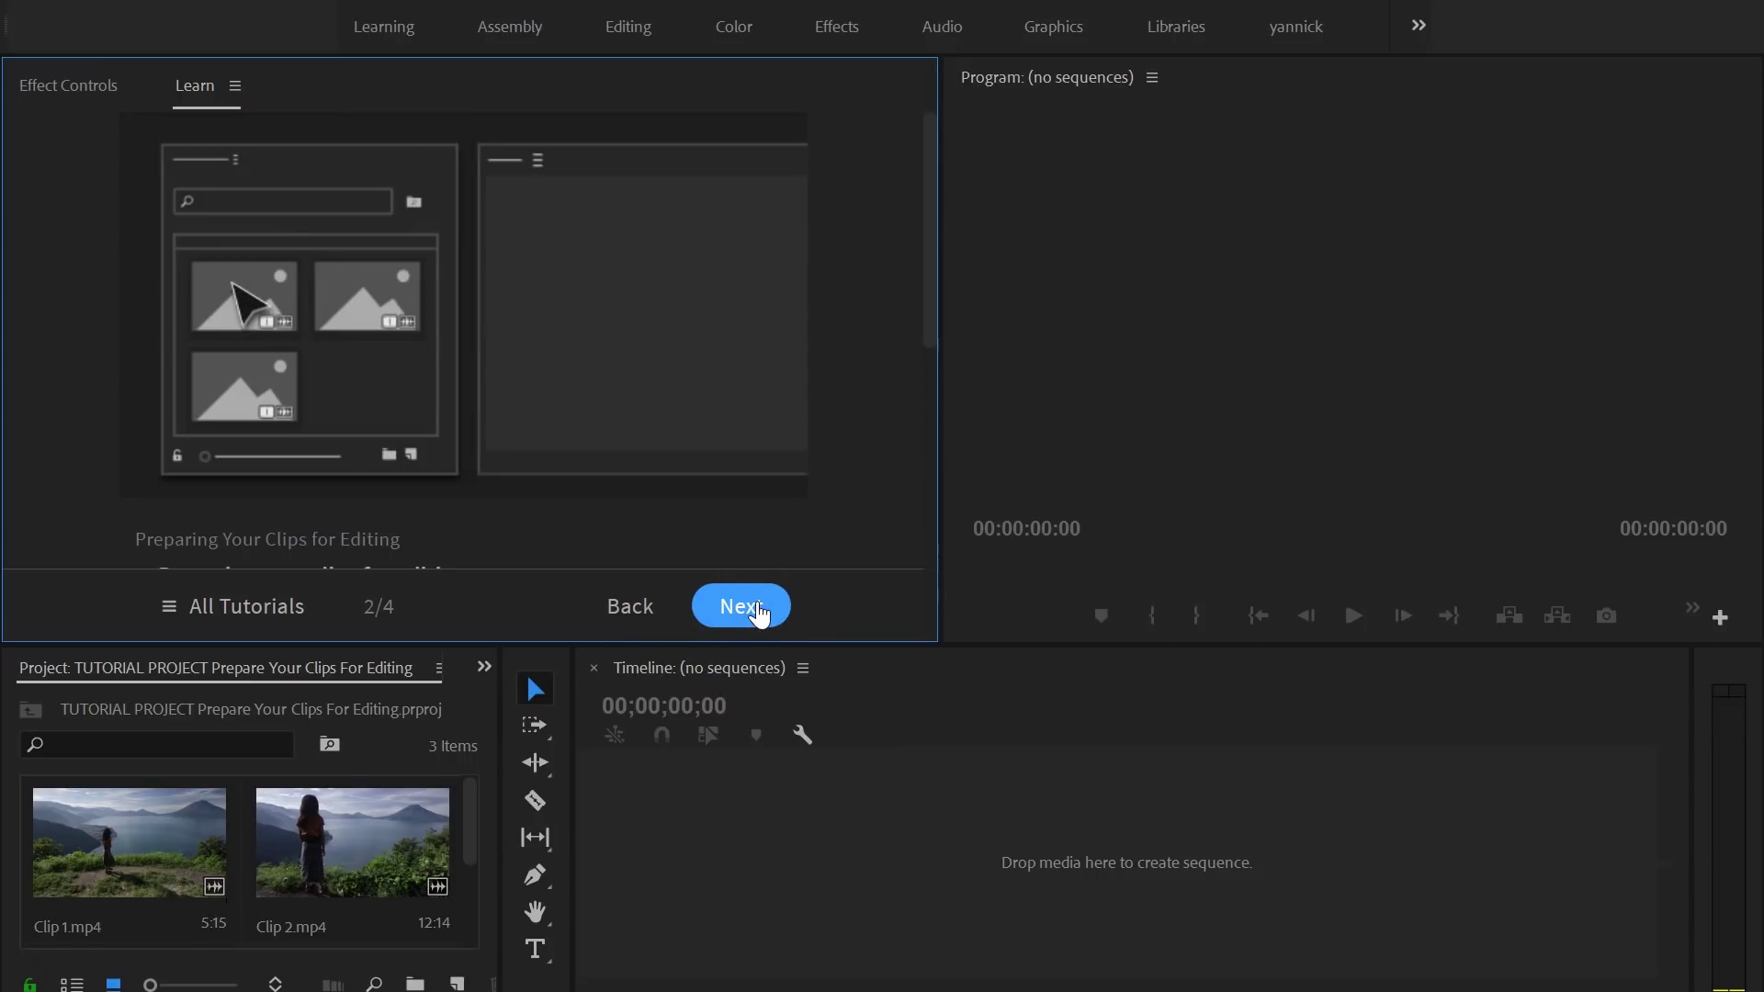
left_click(150, 815)
left_click_drag(224, 808, 721, 792)
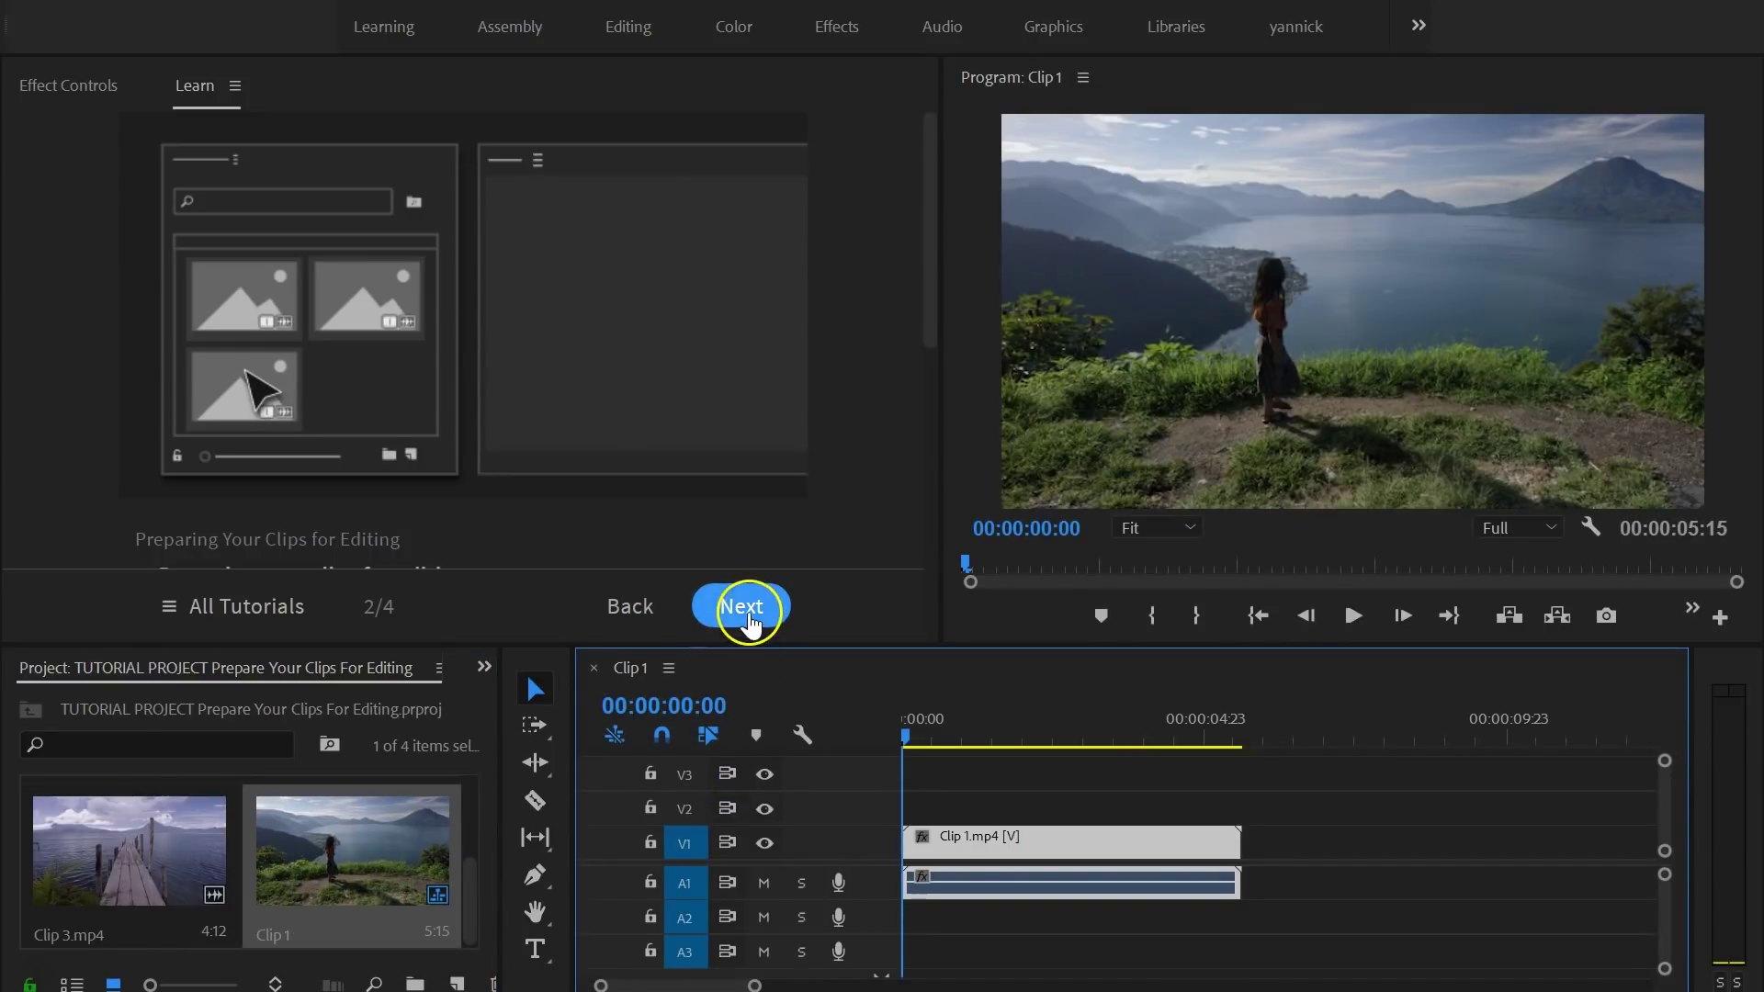
Step: Continue to page 3 of the tutorial and scrub the Clip 1 sequence to 00:00:01:06
left_click(749, 608)
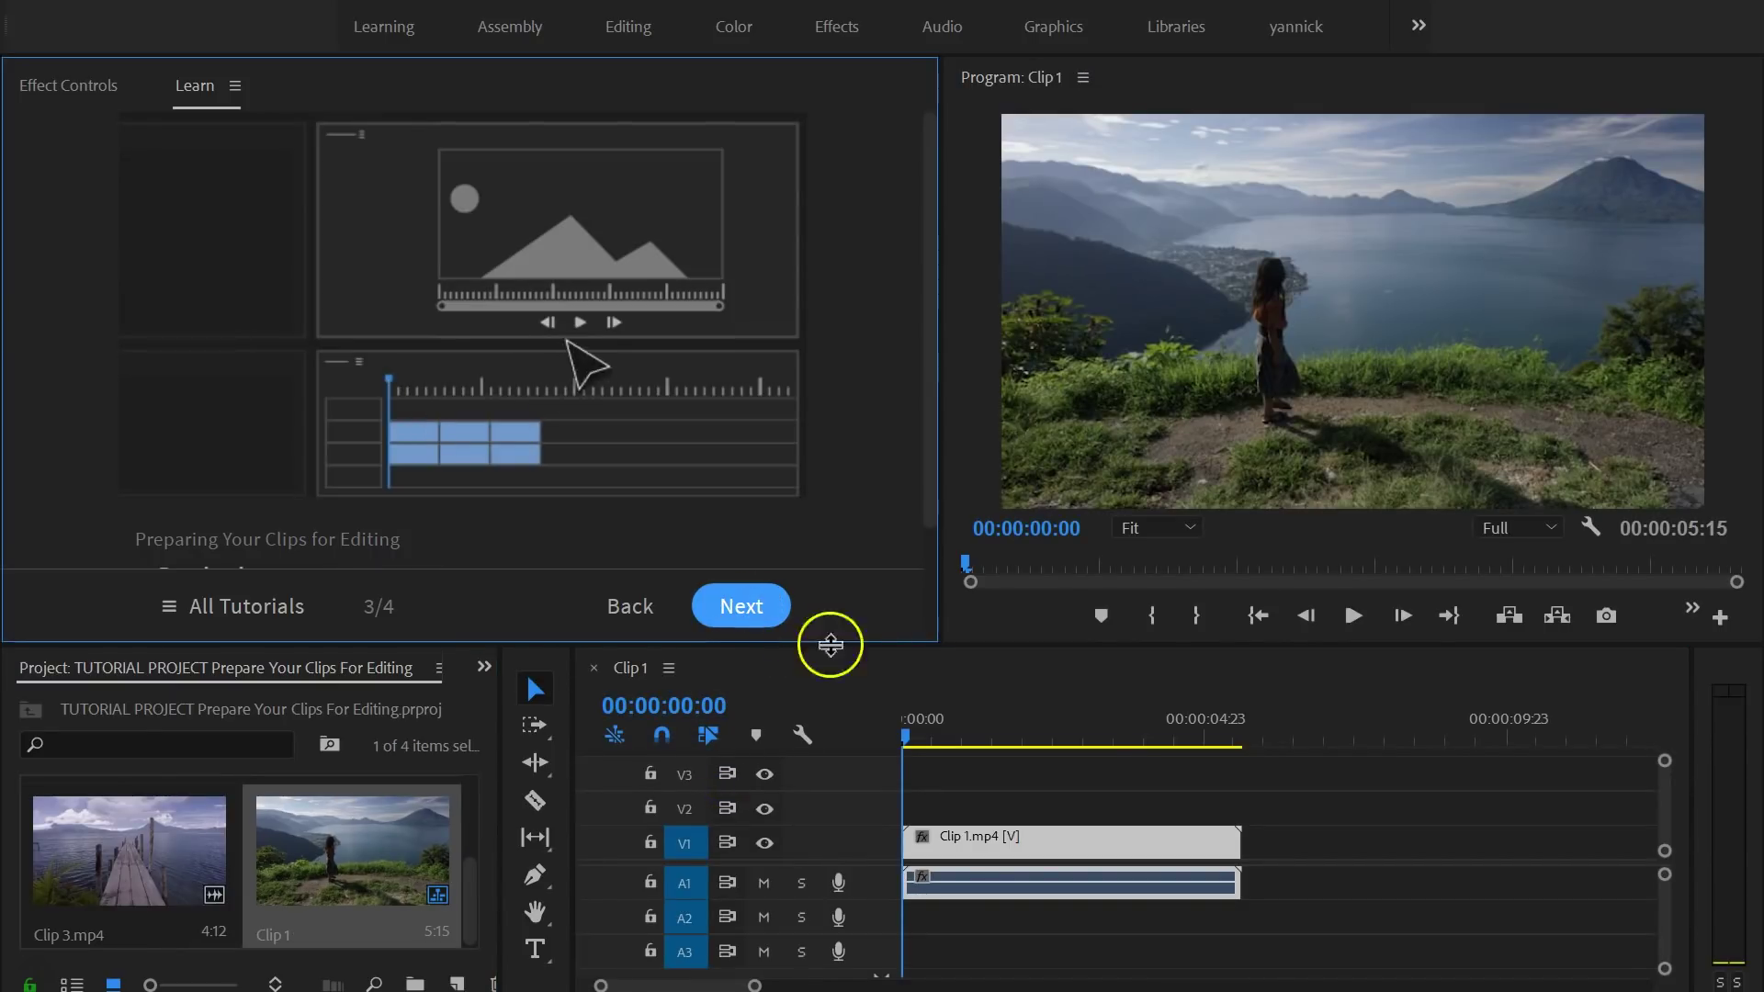
left_click_drag(925, 731, 984, 726)
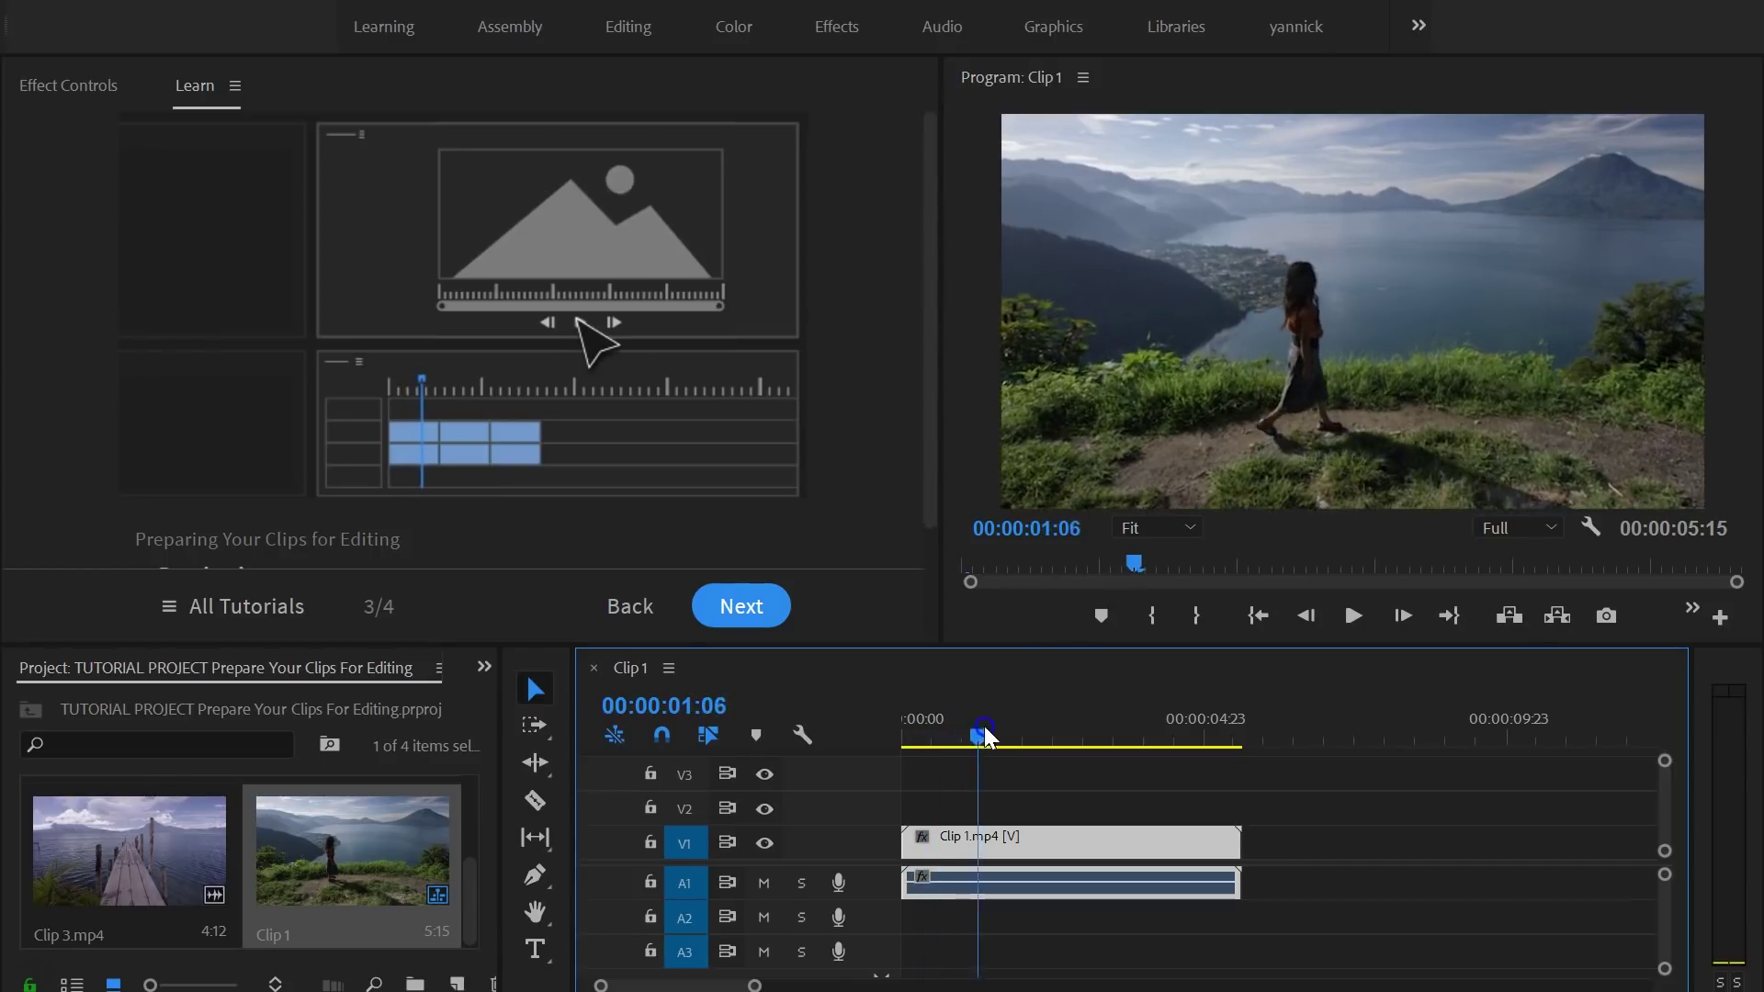